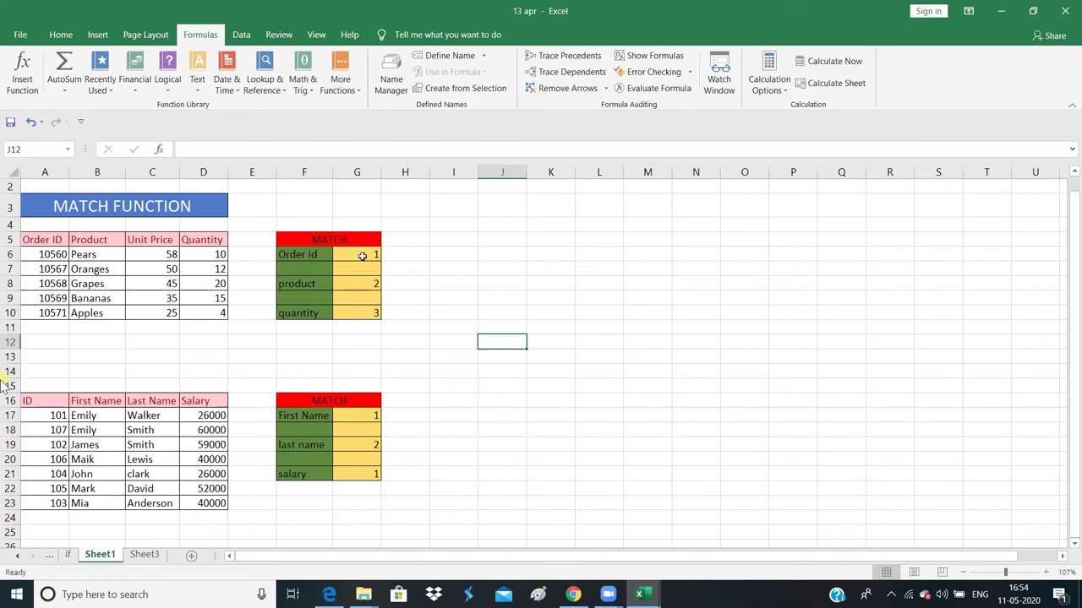
- Review the Order ID result's MATCH formula and the five Order IDs in A6:A10
click(365, 256)
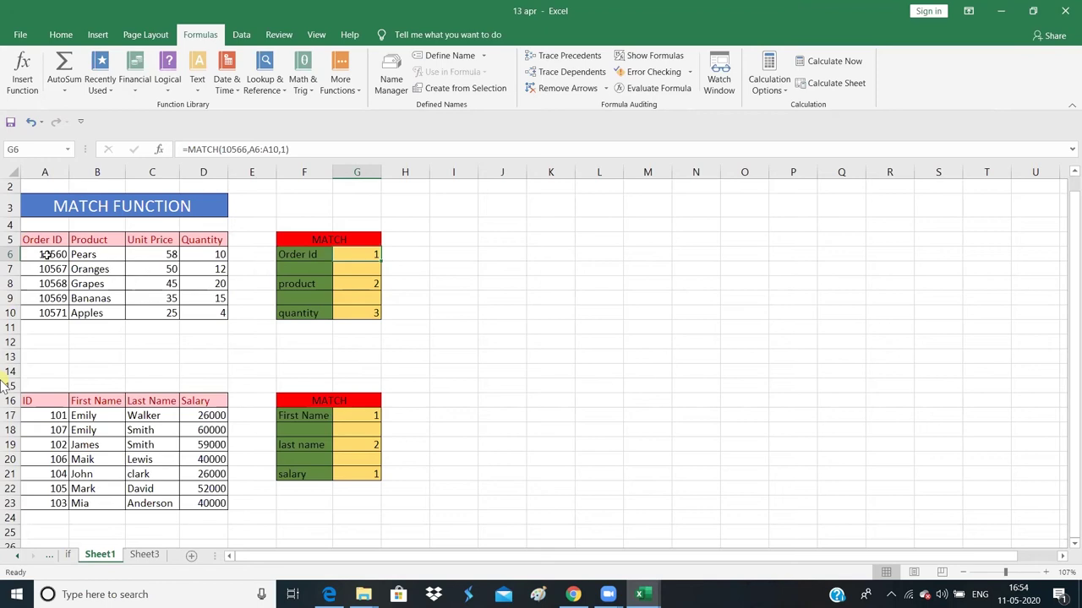
drag(45, 254, 53, 329)
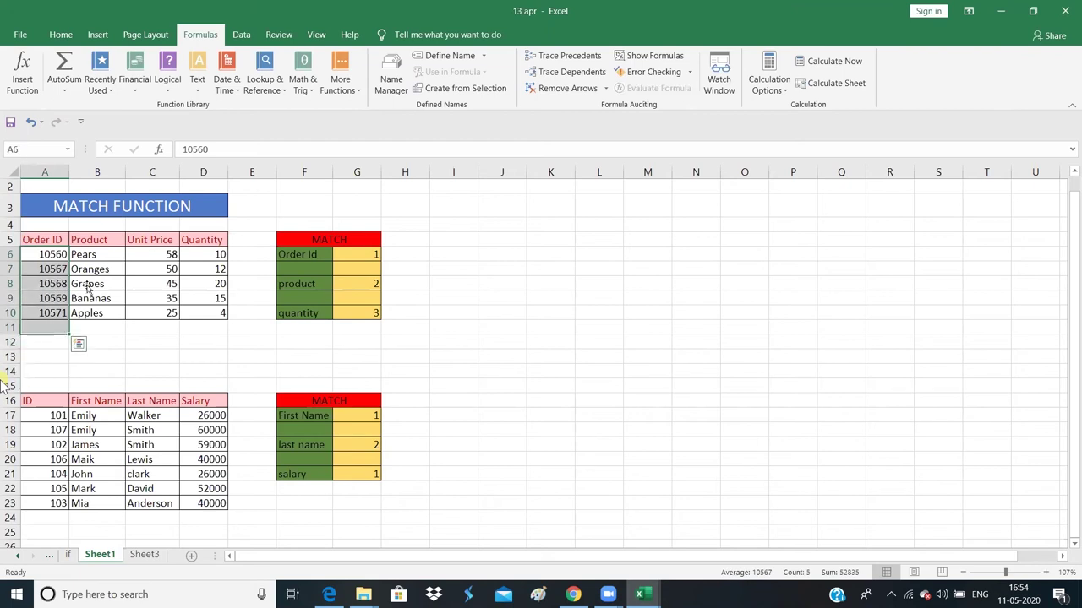
drag(48, 255, 57, 313)
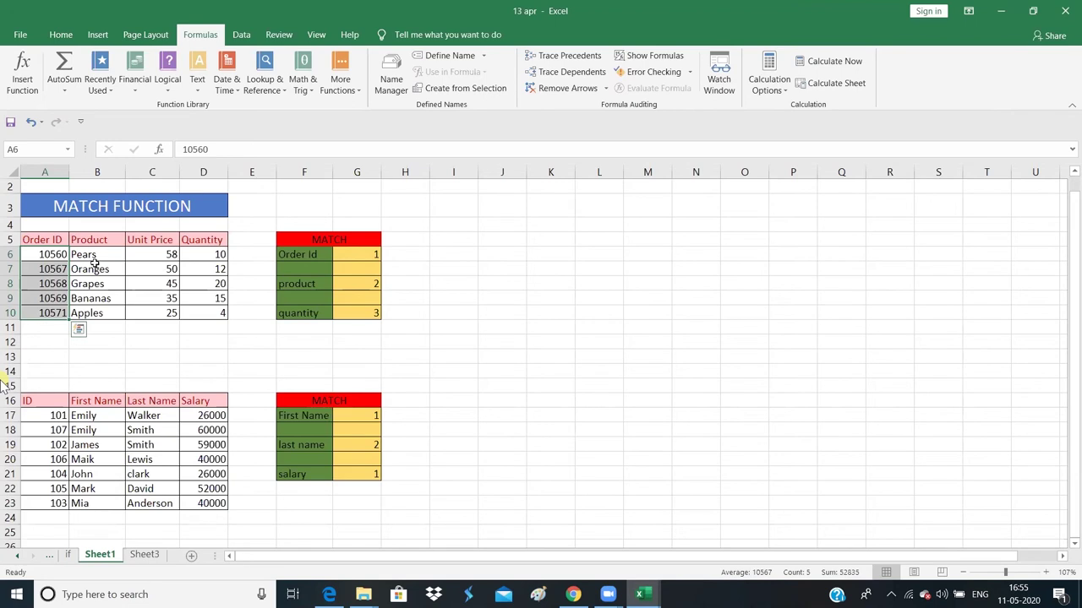
click(374, 253)
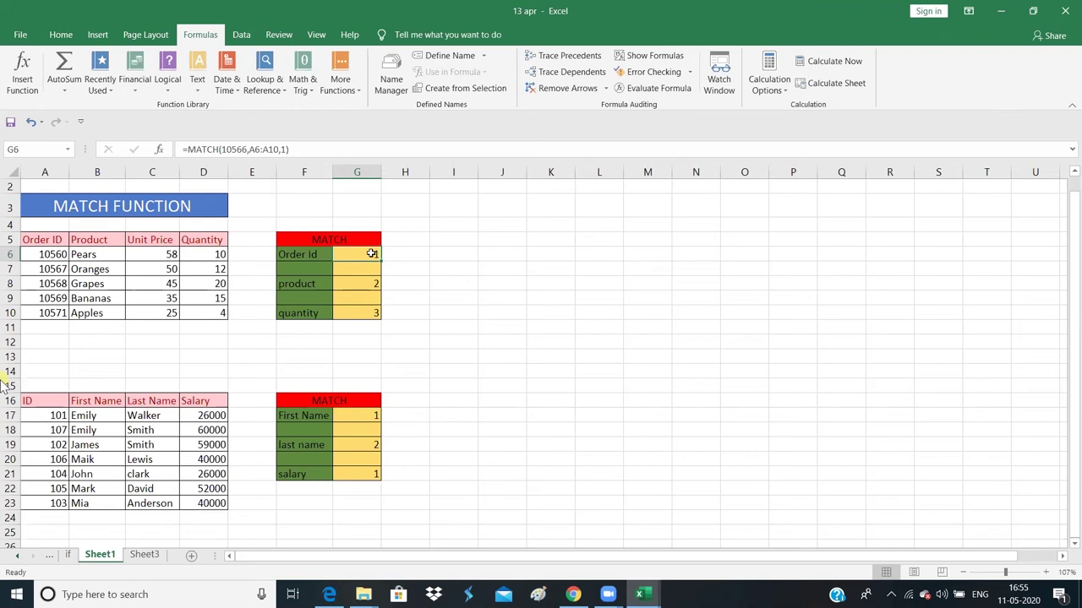
- Enter =MATCH(A8,A6:A10) in I6 to get position 3 for order 10568
click(428, 258)
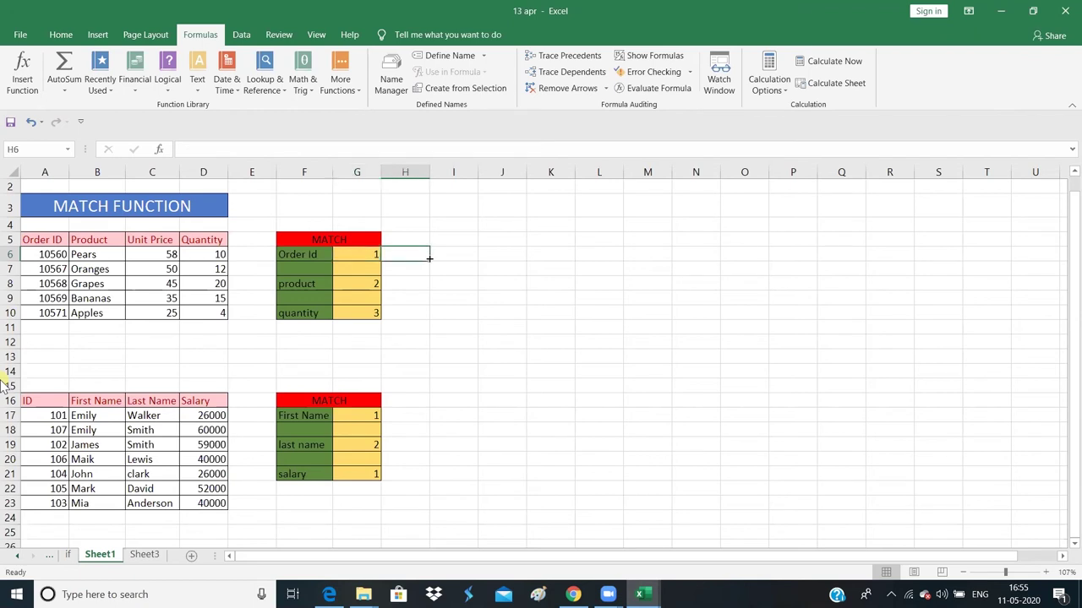
click(459, 249)
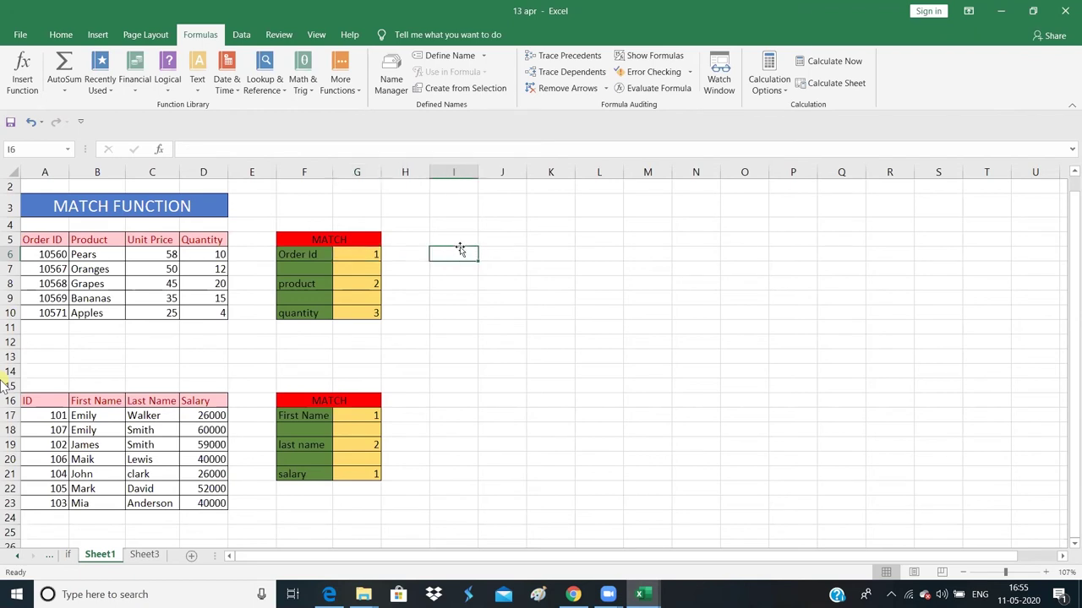
text(=ma)
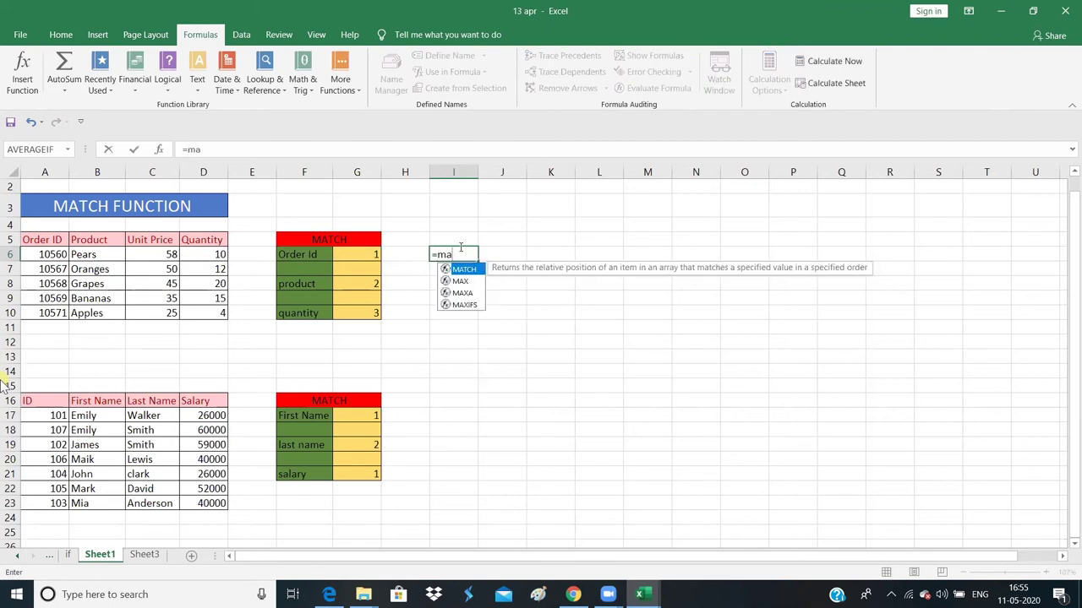
text(tch)
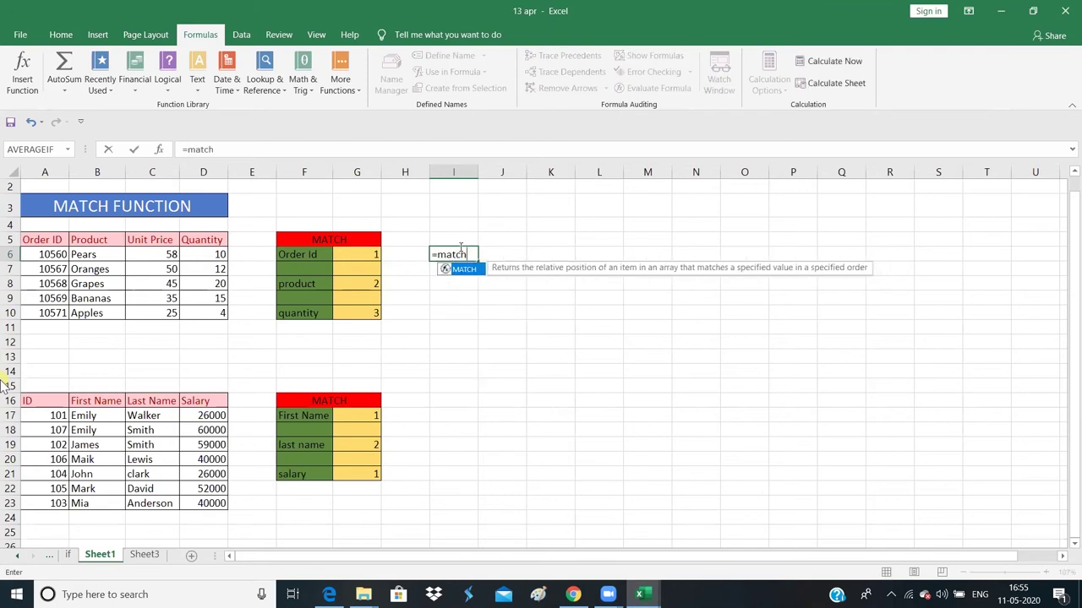
text(()
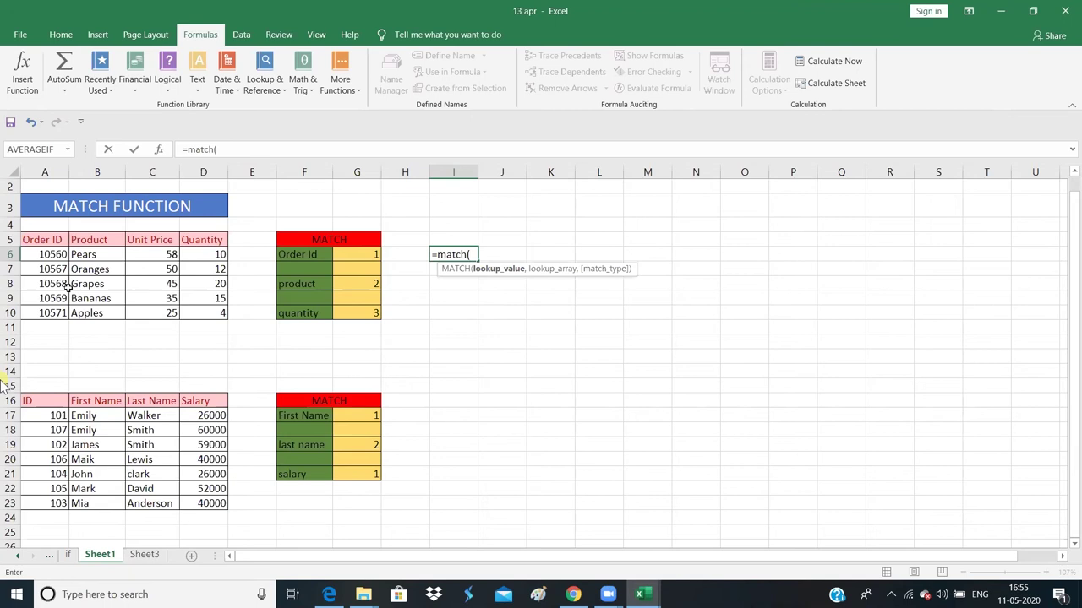
click(55, 288)
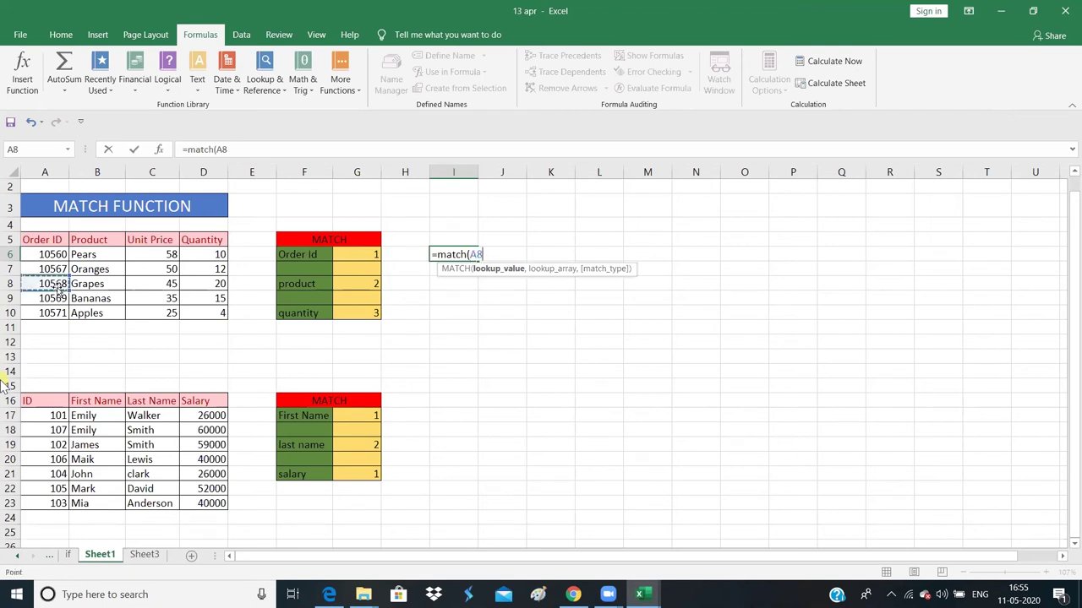
text(,)
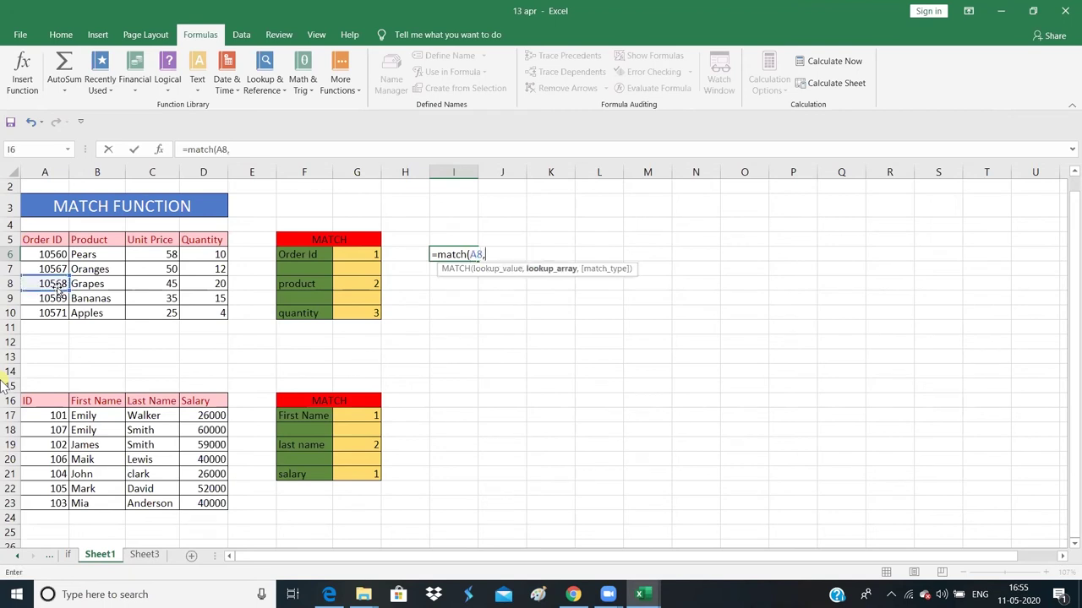
drag(49, 252, 56, 313)
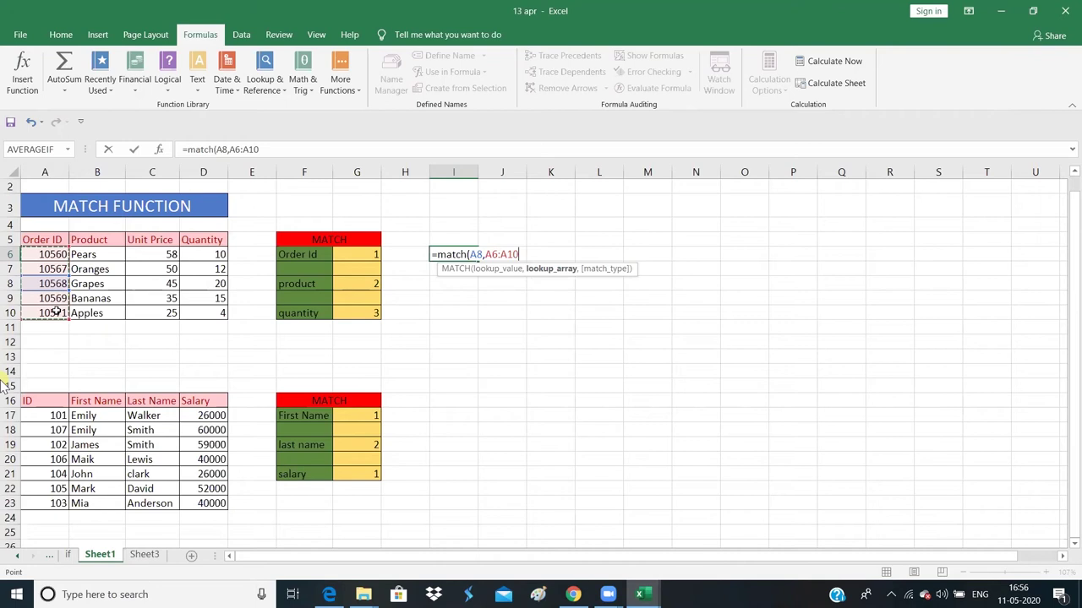
text())
key(Return)
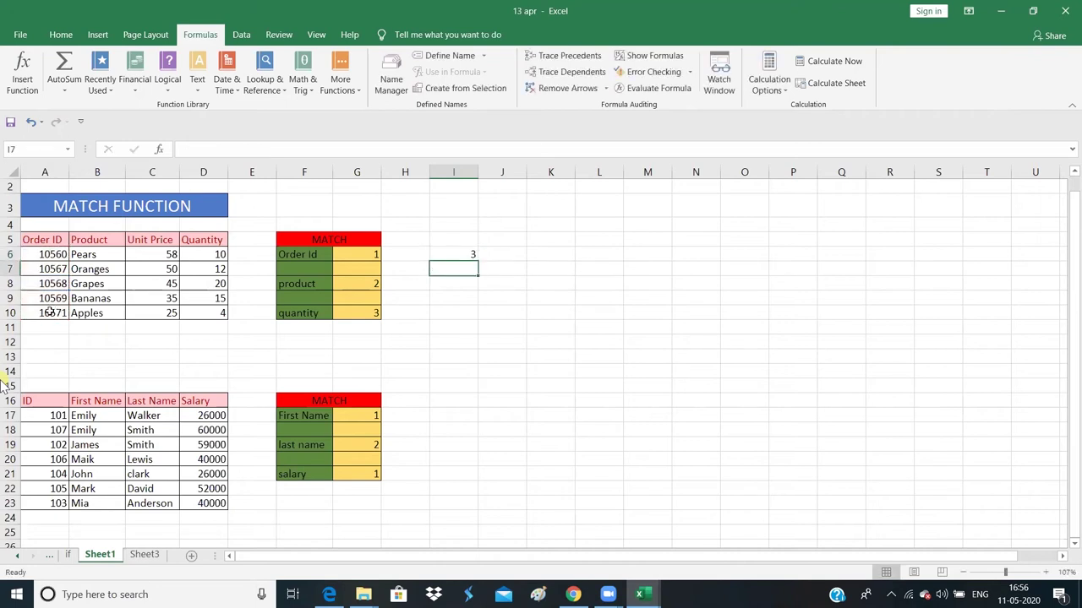
click(470, 254)
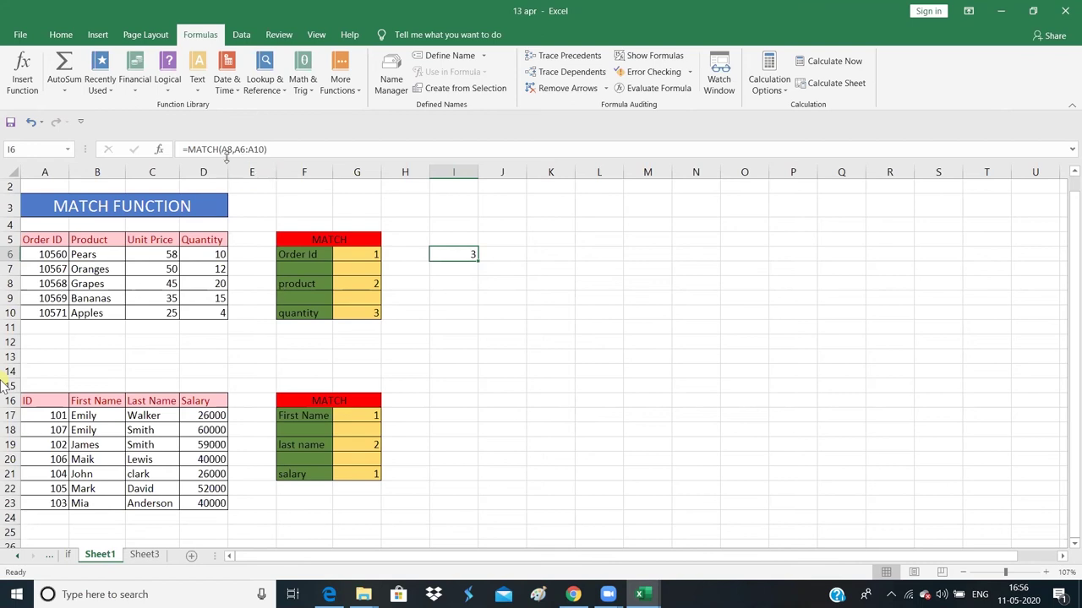
click(51, 286)
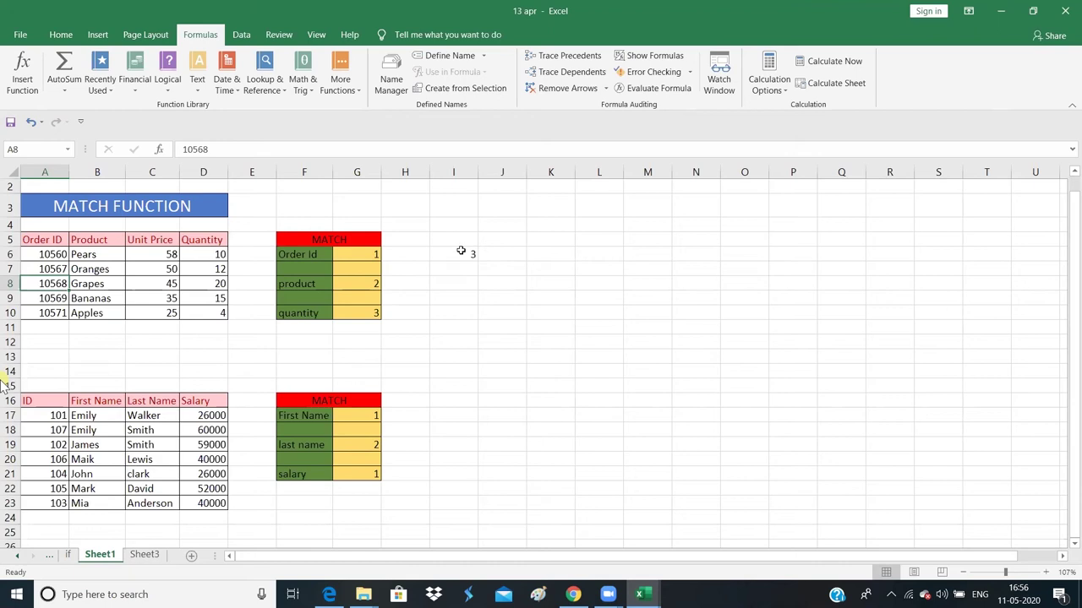
click(461, 251)
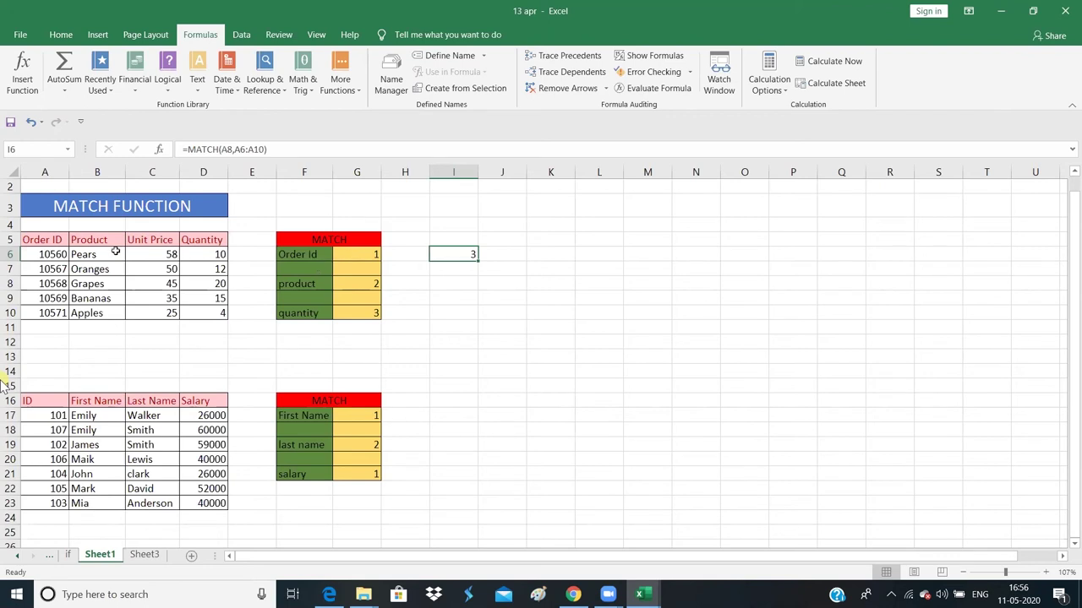
drag(48, 257, 49, 279)
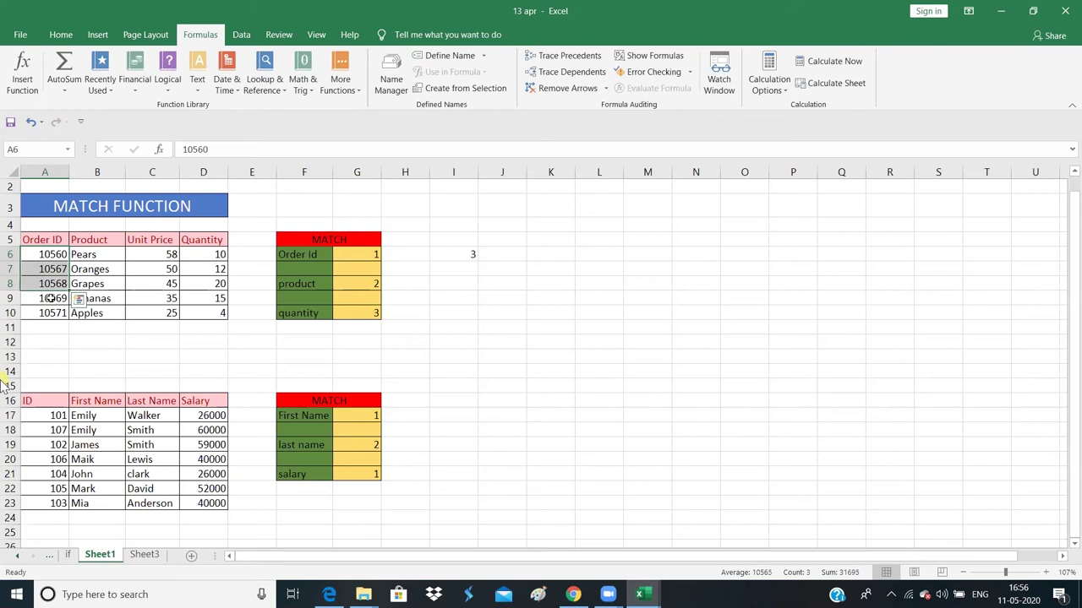
- Restart the G6 formula as =MATCH with lookup value 10564
click(369, 256)
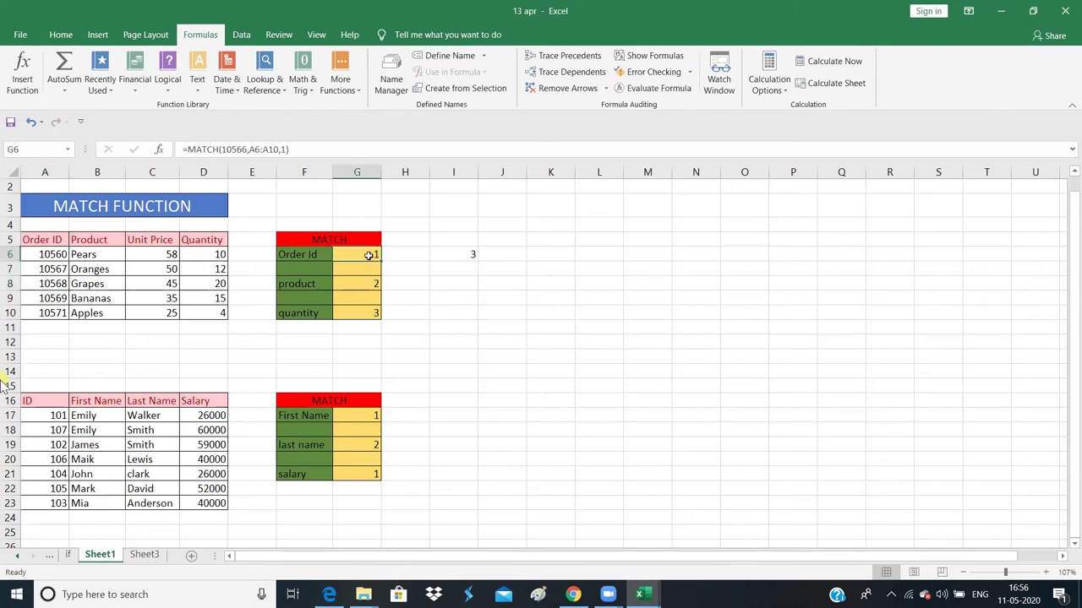
key(BackSpace)
text(=)
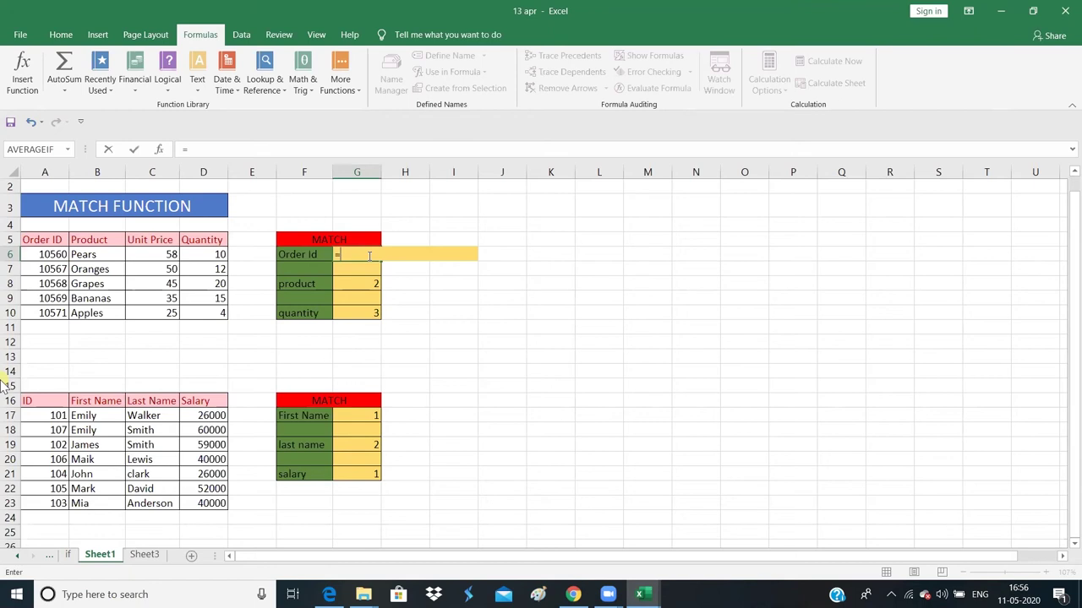
text(match)
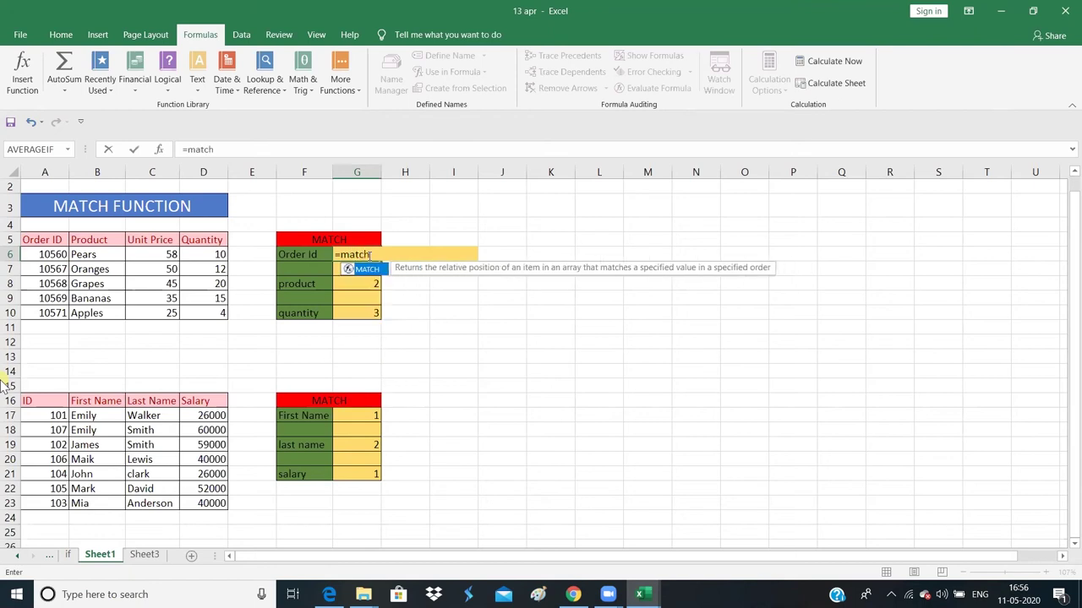
text(()
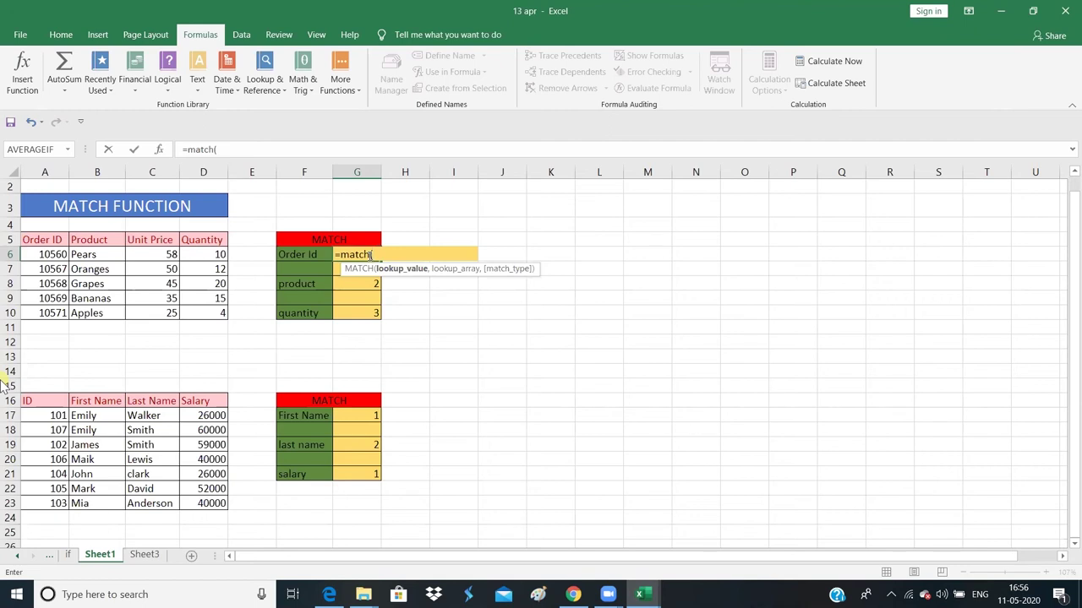
click(370, 254)
key(BackSpace)
key(BackSpace)
key(End)
text(108)
key(BackSpace)
text(54)
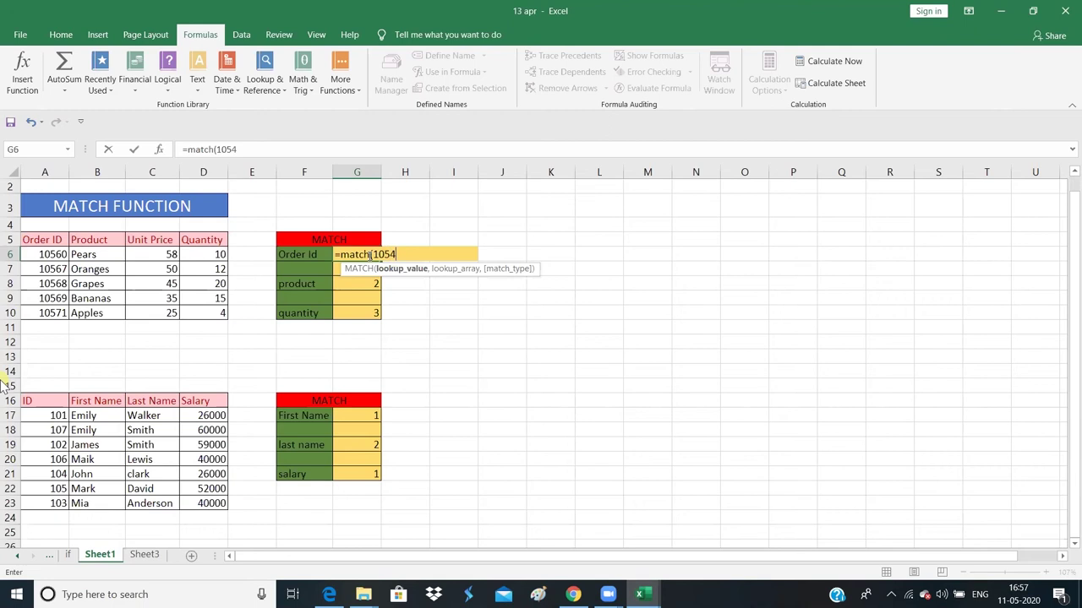
key(BackSpace)
text(64)
text(,)
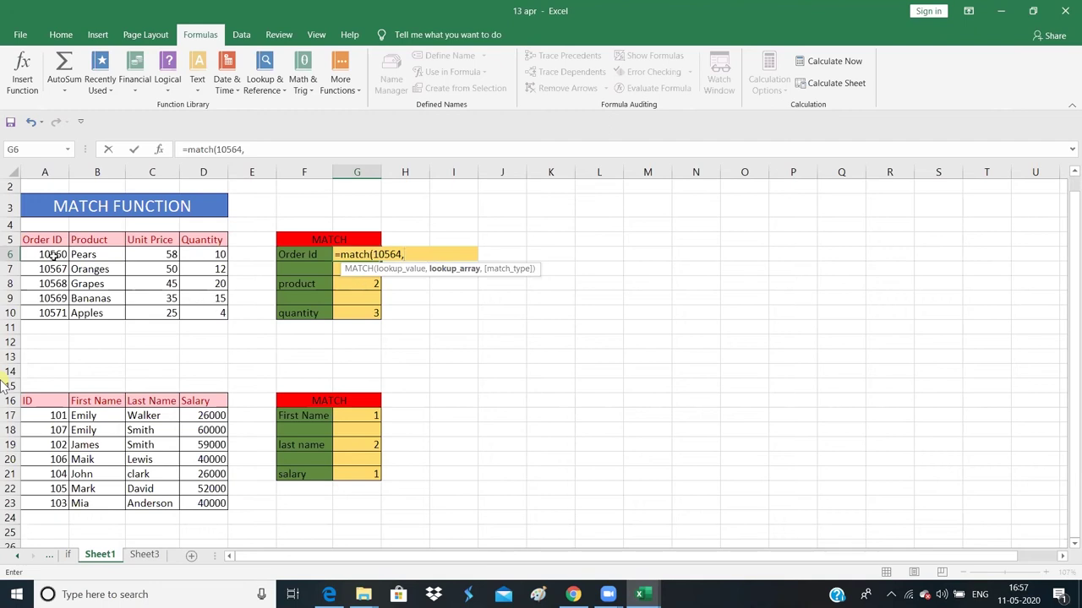
- Finish G6 as =MATCH(10564,A6:A10,1) using the Order ID range and match type 1
mouse_move(52, 255)
mouse_down()
mouse_move(57, 332)
mouse_move(56, 314)
mouse_up()
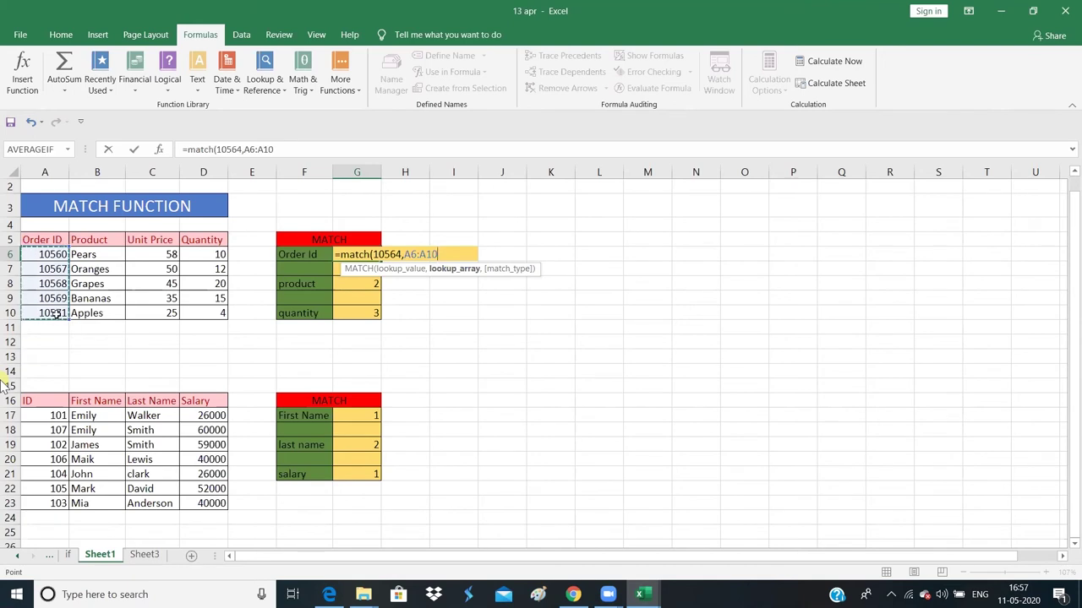
text(,)
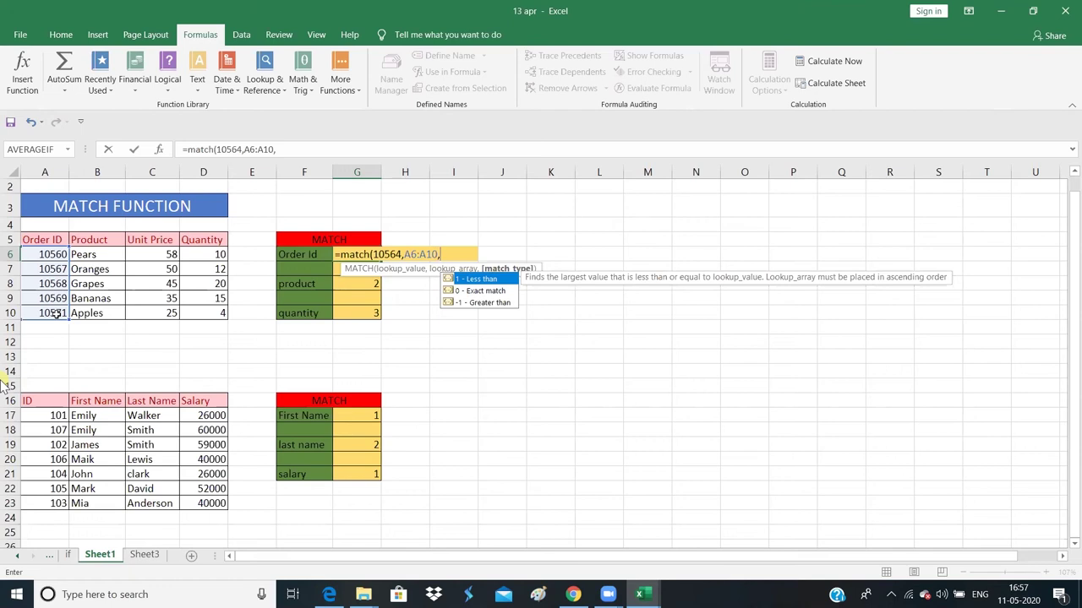
text(1)
text())
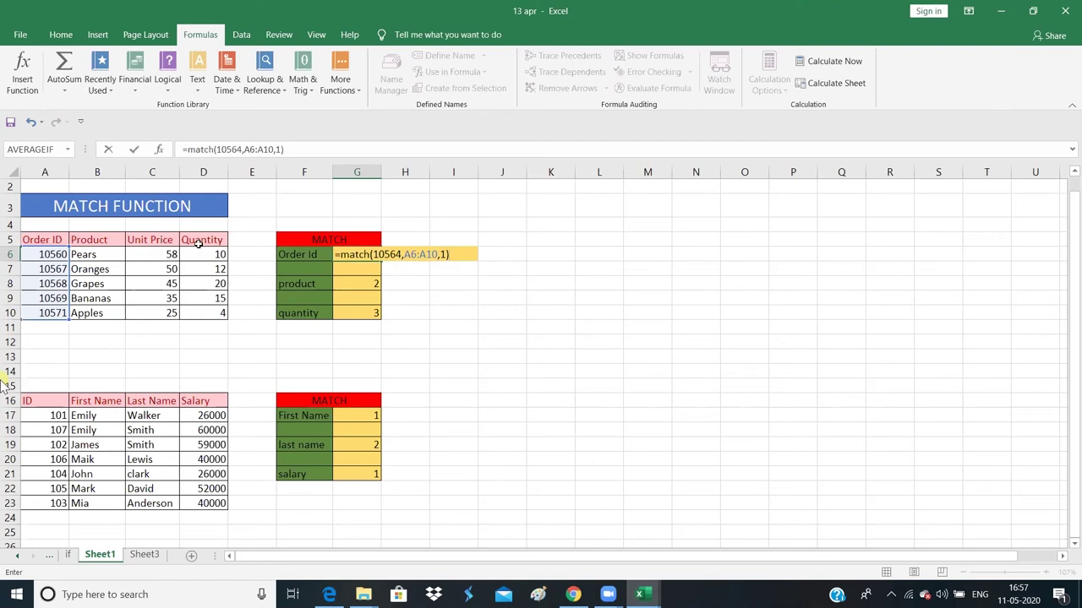
key(Return)
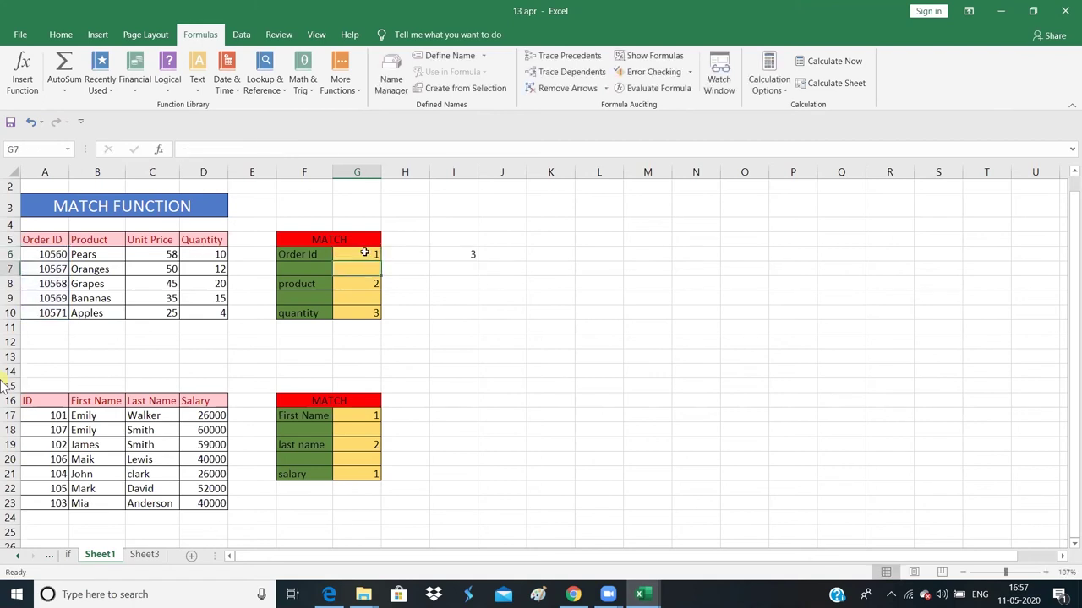
- Check G6's rewritten formula, then select product result cell G8 for rewriting
click(364, 253)
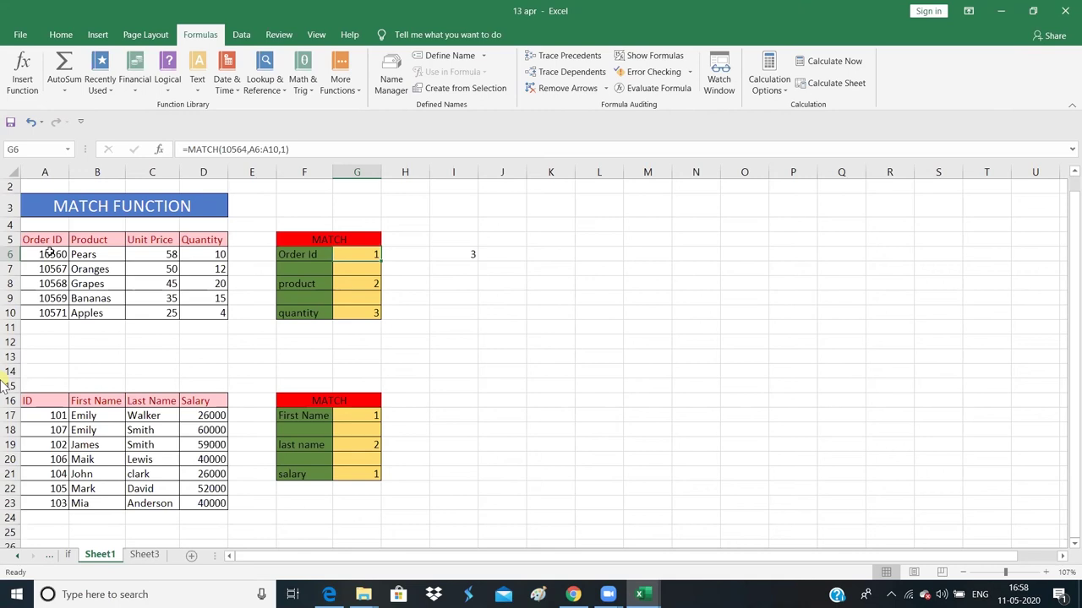
click(357, 286)
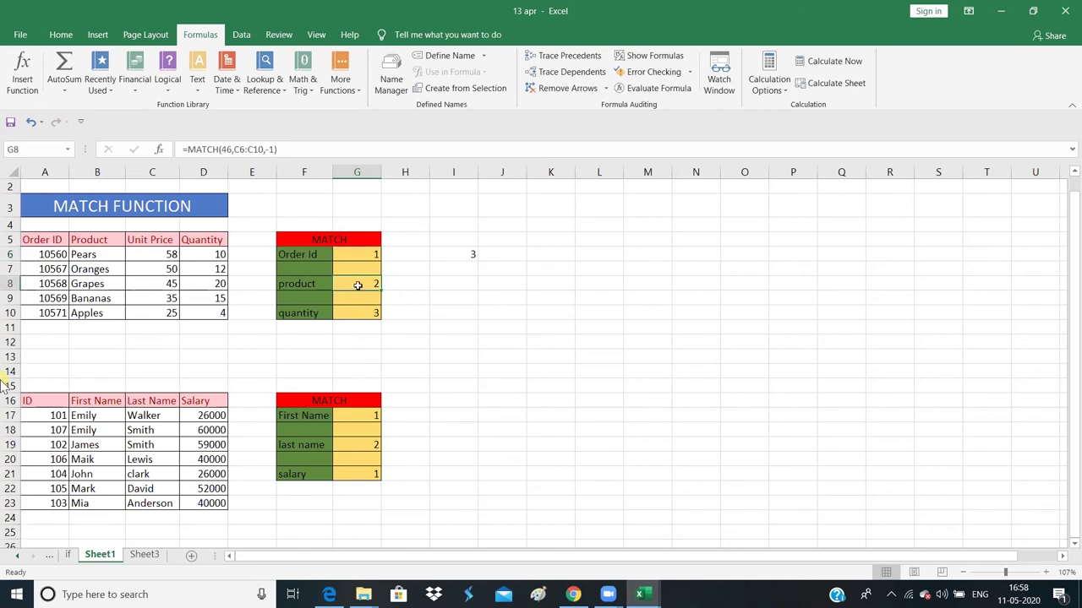
- Leave G8 empty and highlight the product names and Unit Price values 58 to 25
text(=)
key(BackSpace)
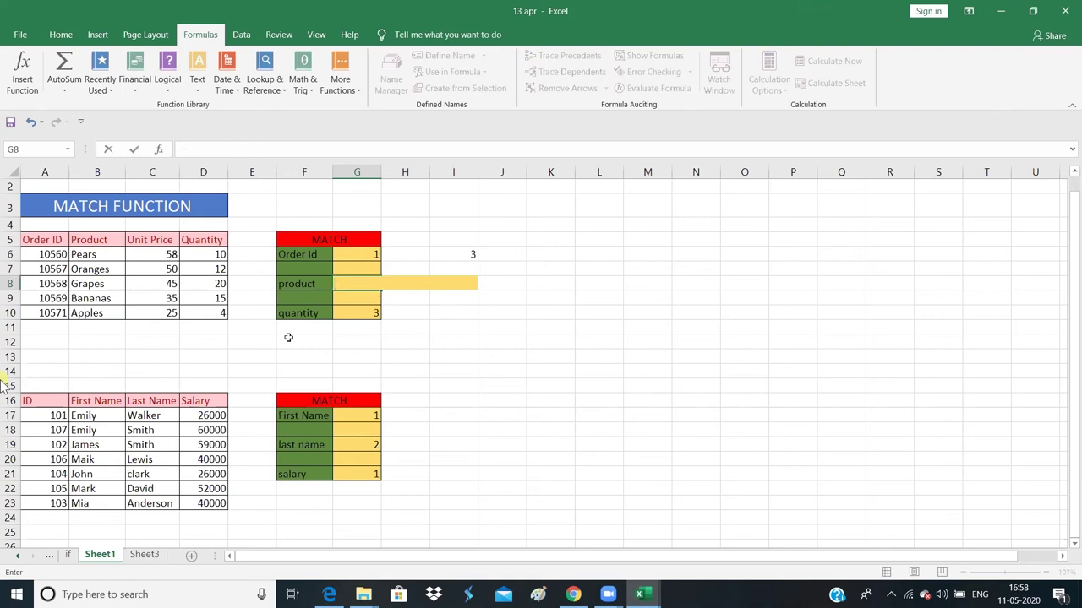
key(Return)
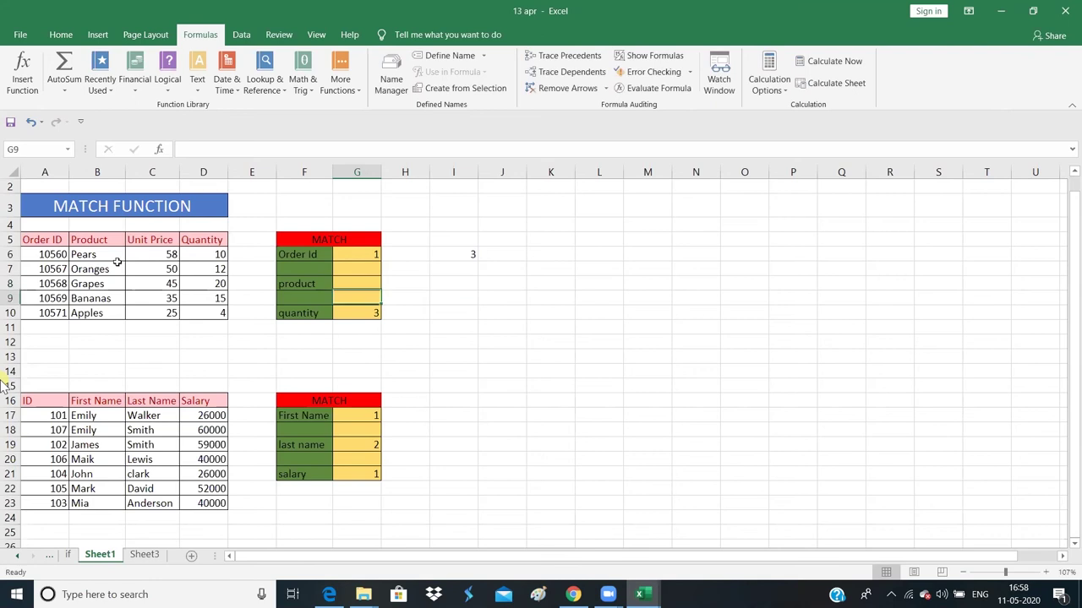
drag(88, 253, 96, 313)
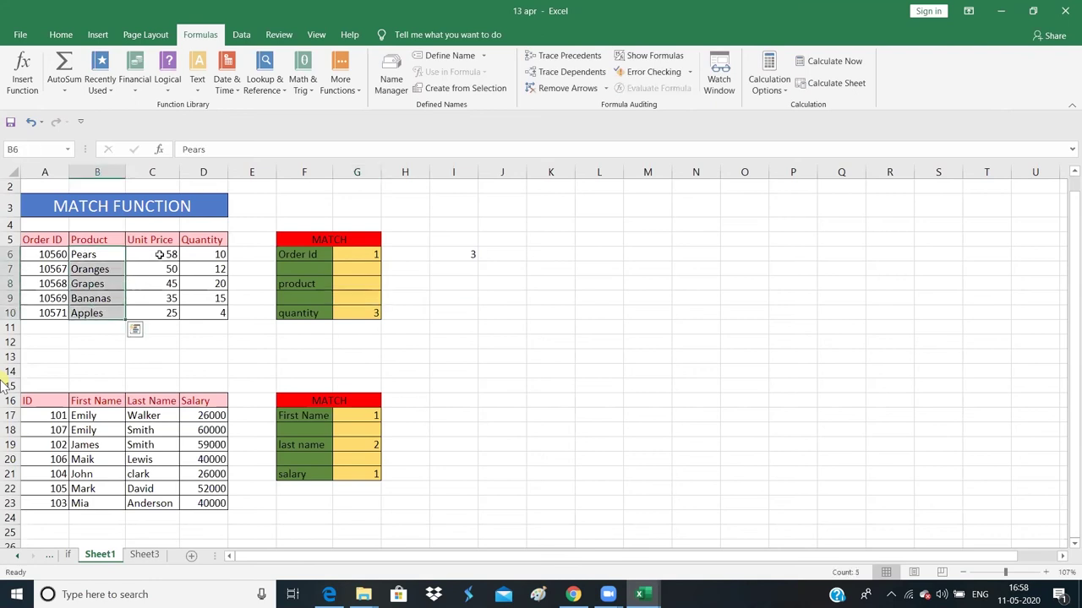
drag(160, 256, 166, 312)
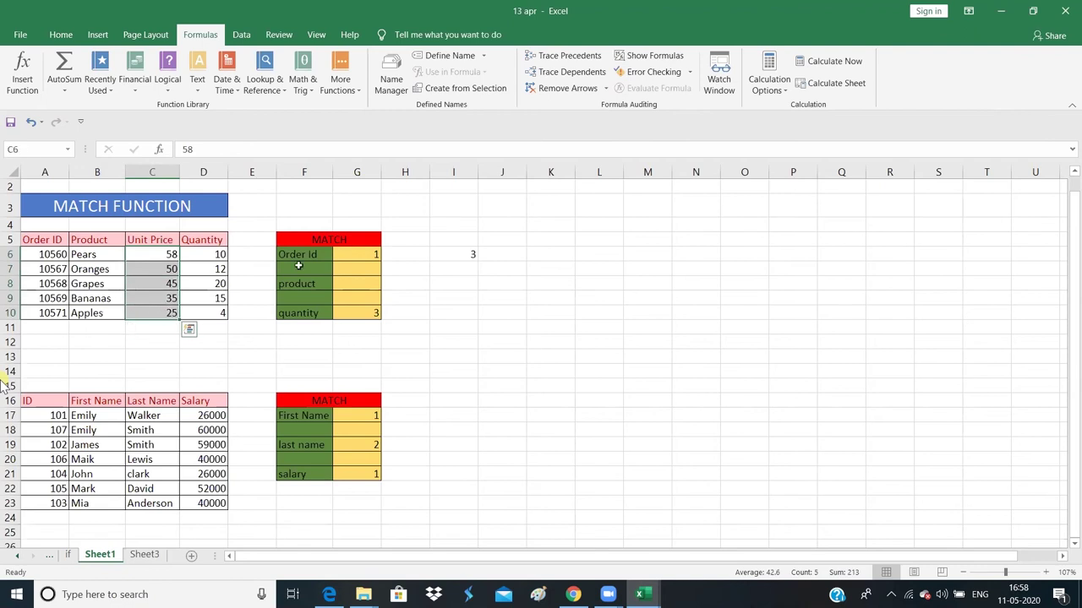
- Enter =MATCH(42,C6:C10,-1) in G8 over the Unit Price column, returning 3
click(349, 283)
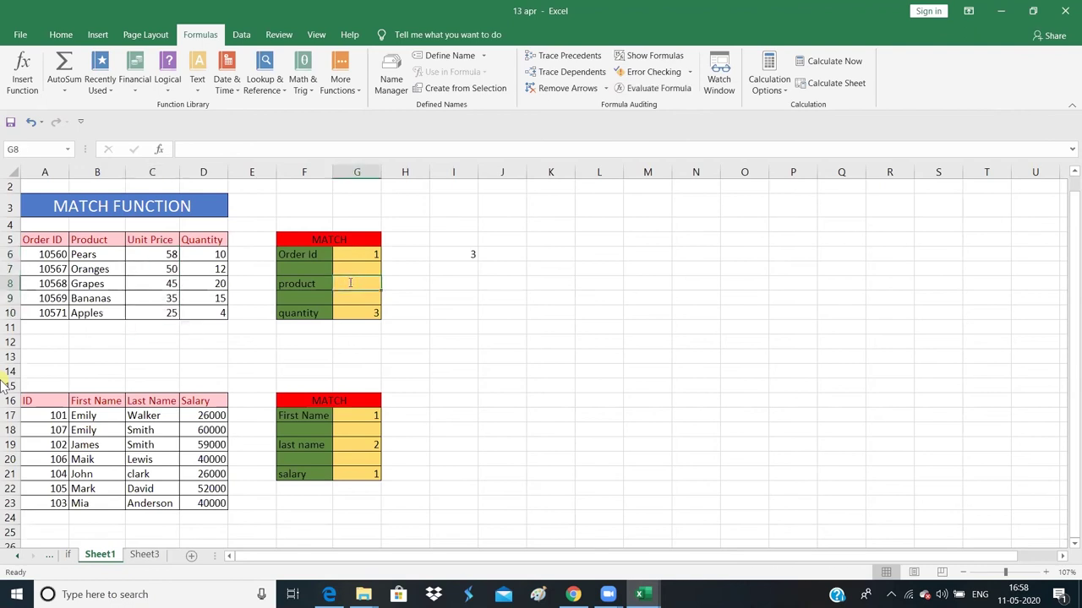
text(=)
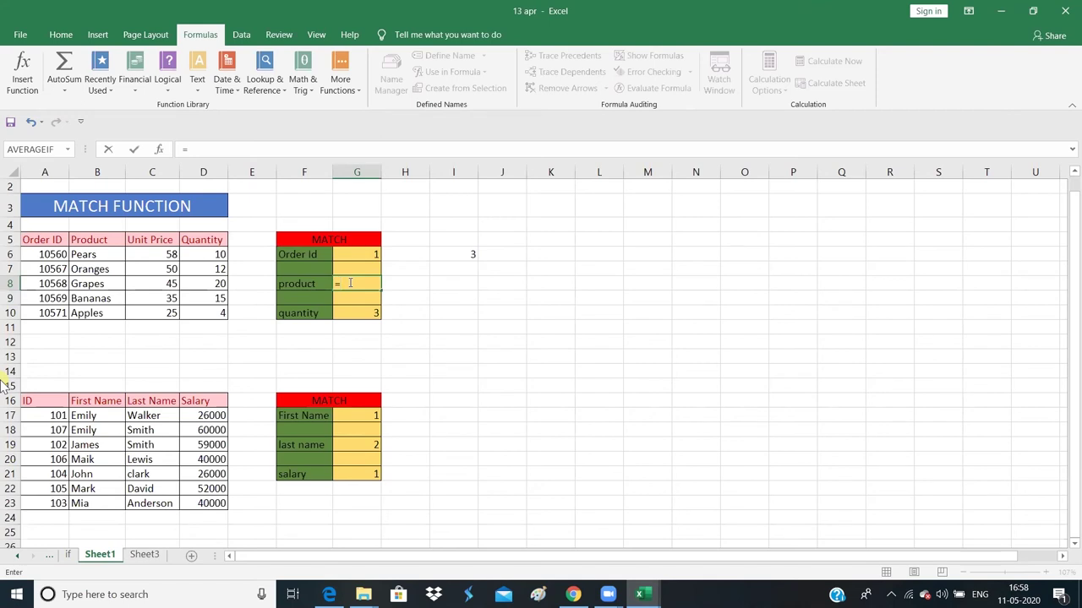
text(ma)
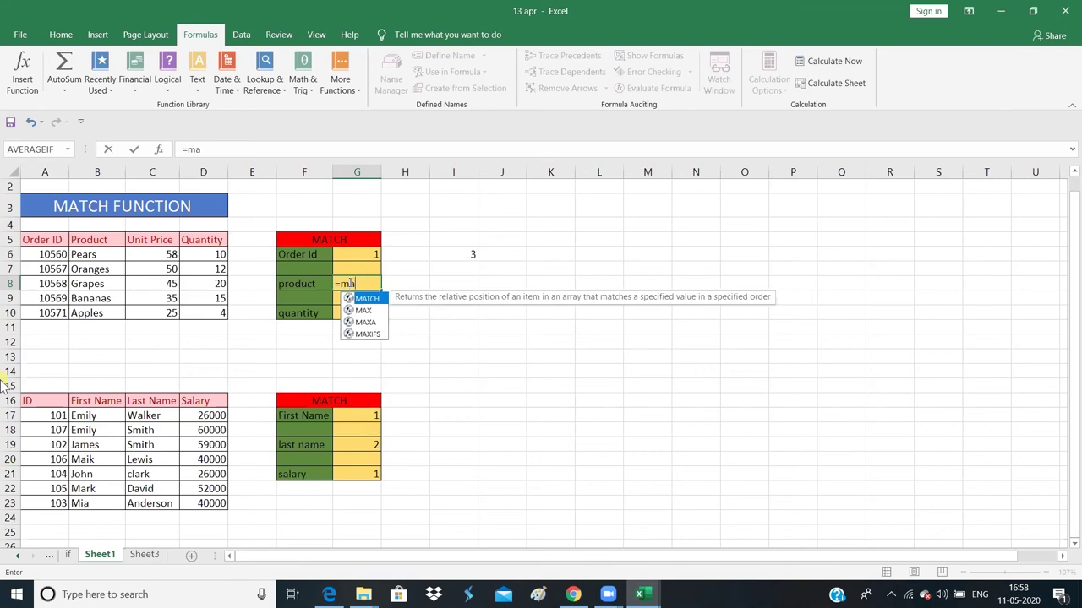
text(tch)
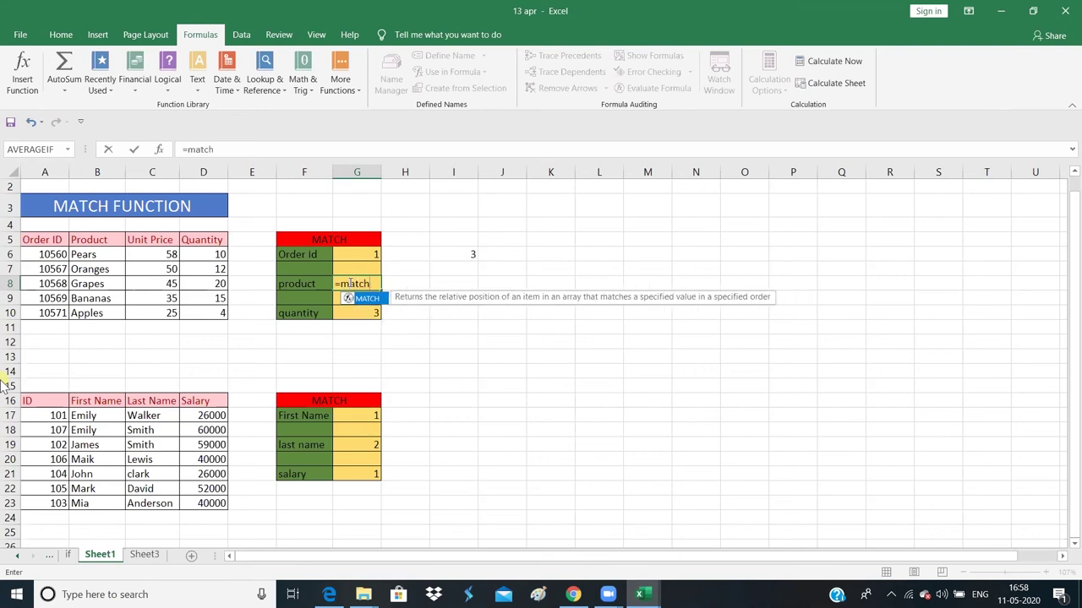
text(()
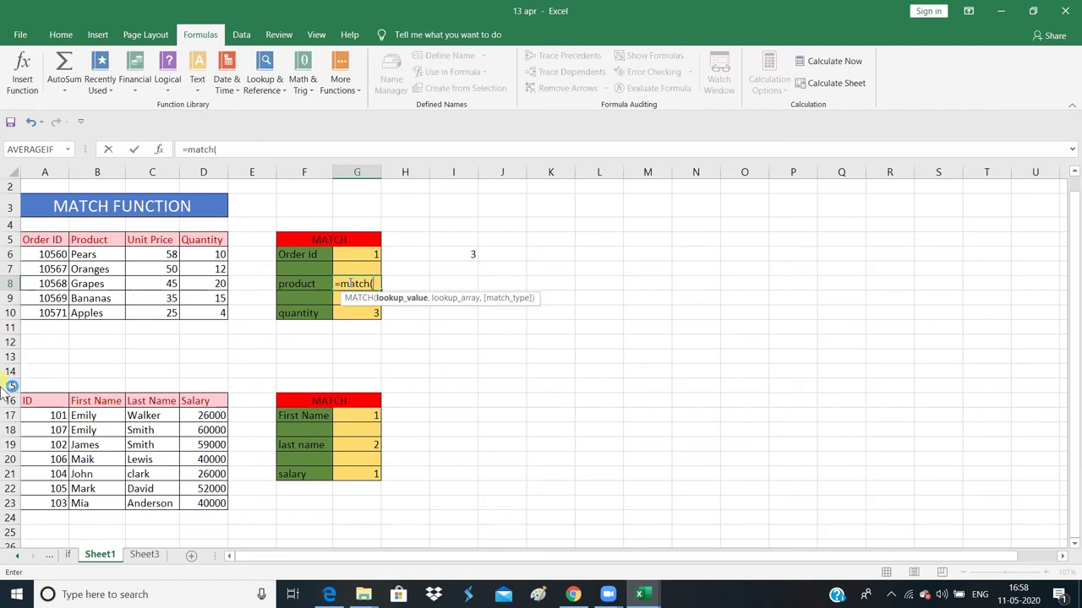
text(105)
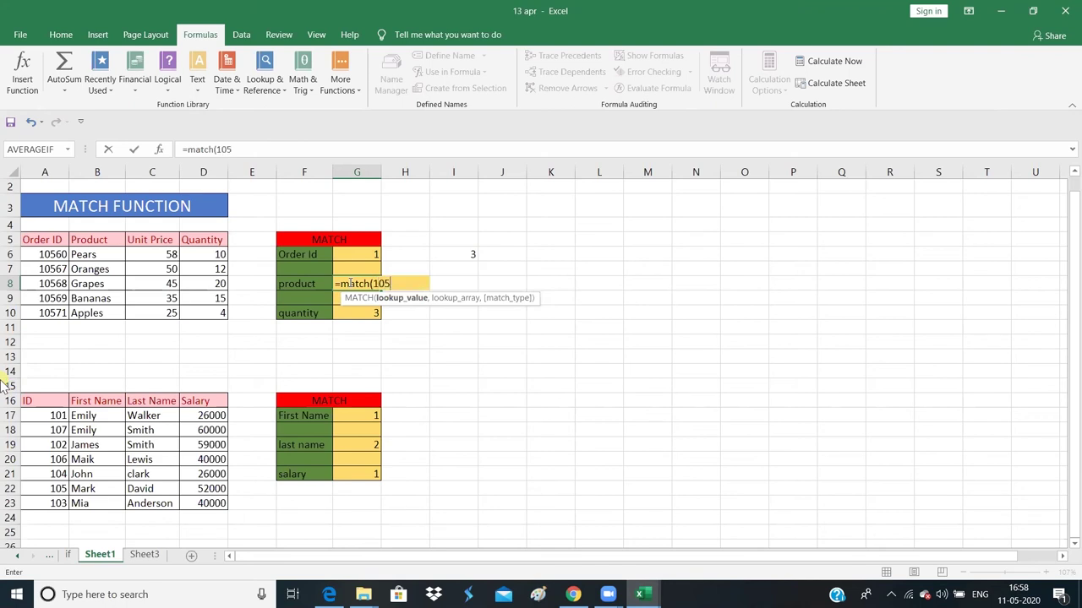
text(4)
text(2)
key(BackSpace)
key(BackSpace)
key(BackSpace)
key(BackSpace)
key(BackSpace)
text(4)
text(2)
key(BackSpace)
text(2)
text(,)
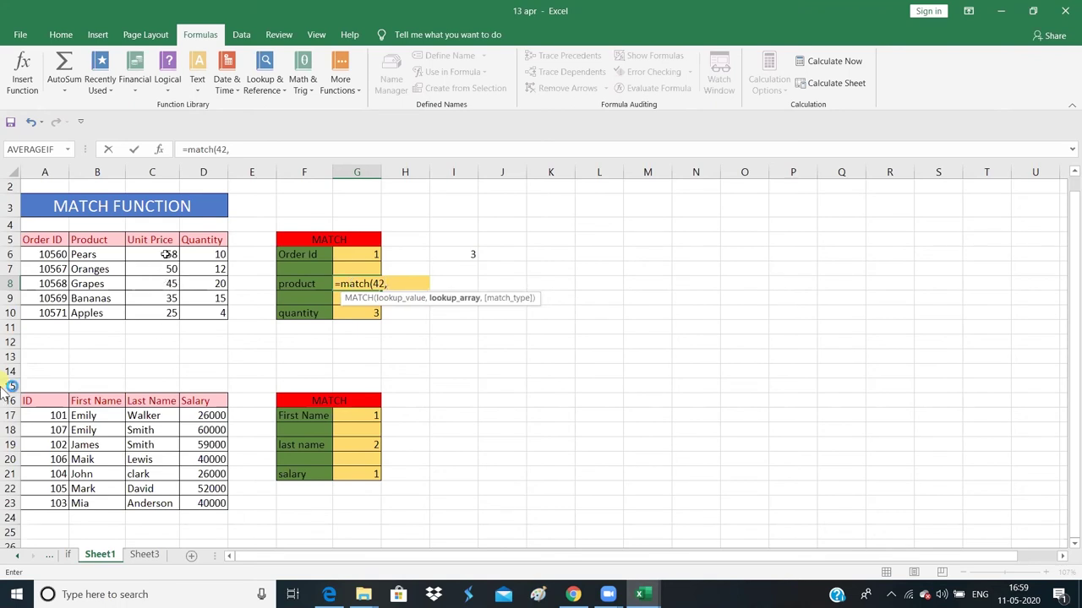
drag(166, 254, 172, 313)
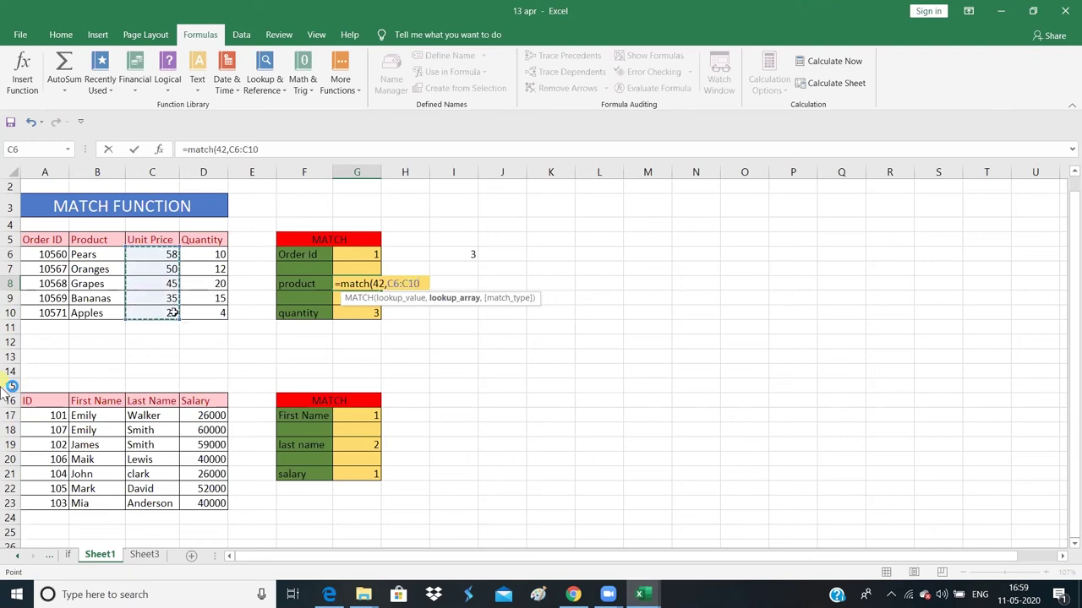
text(,)
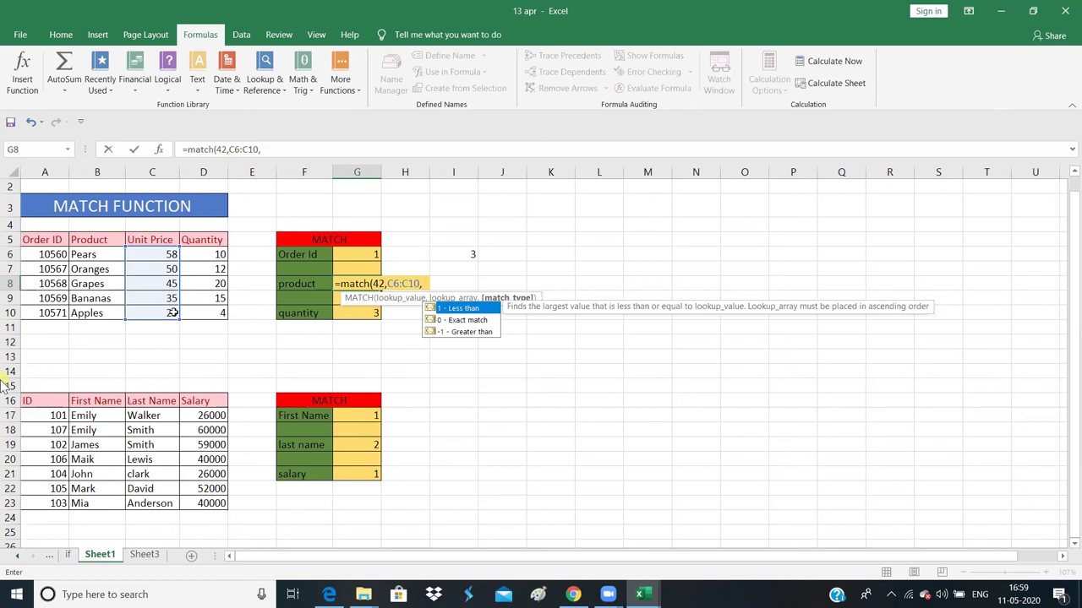
text(-1)
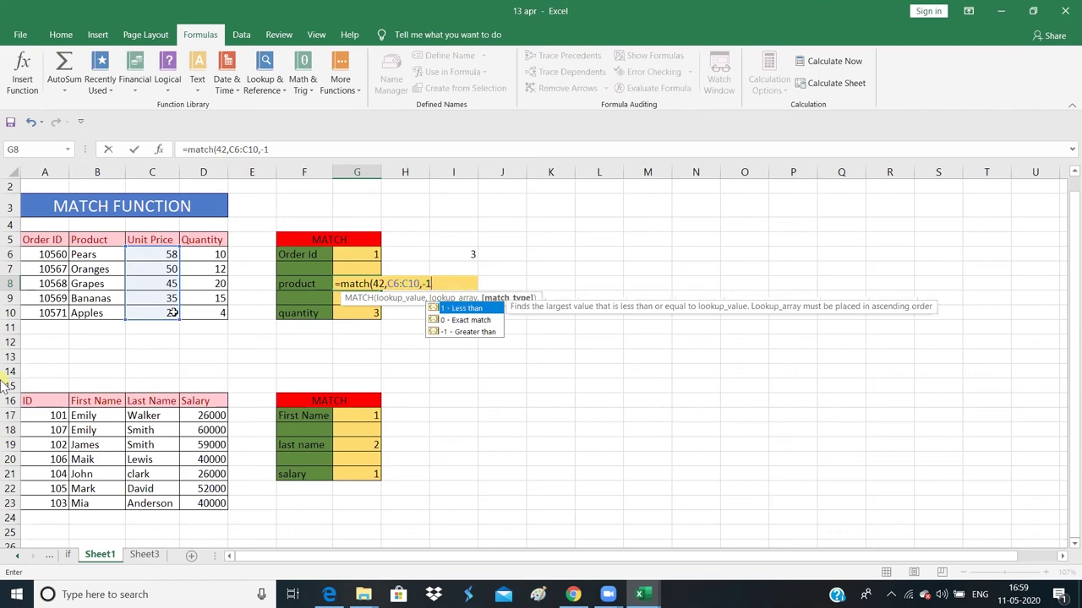
text())
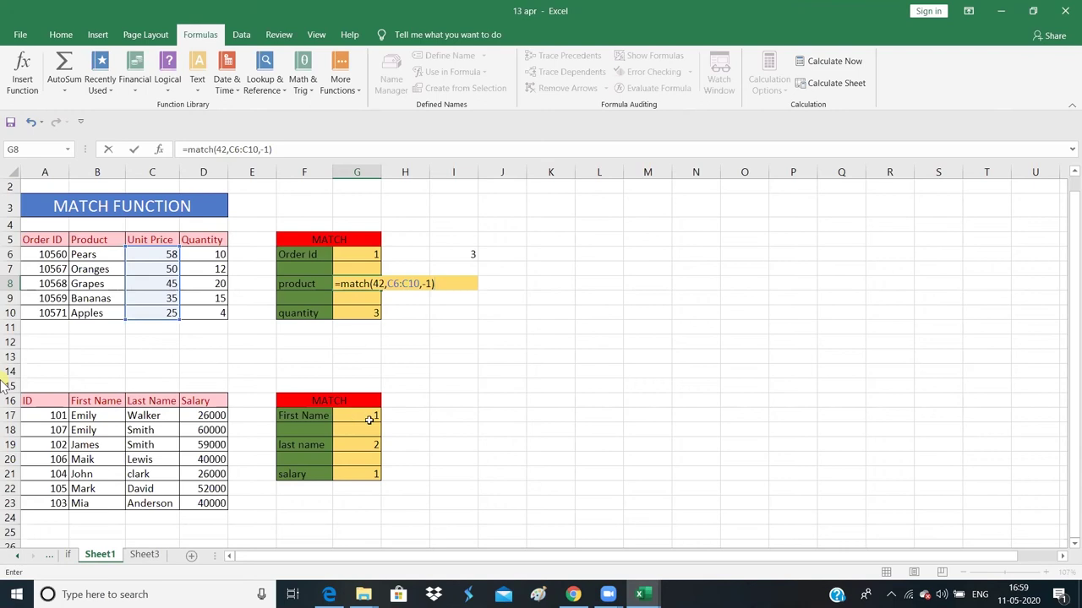
key(Return)
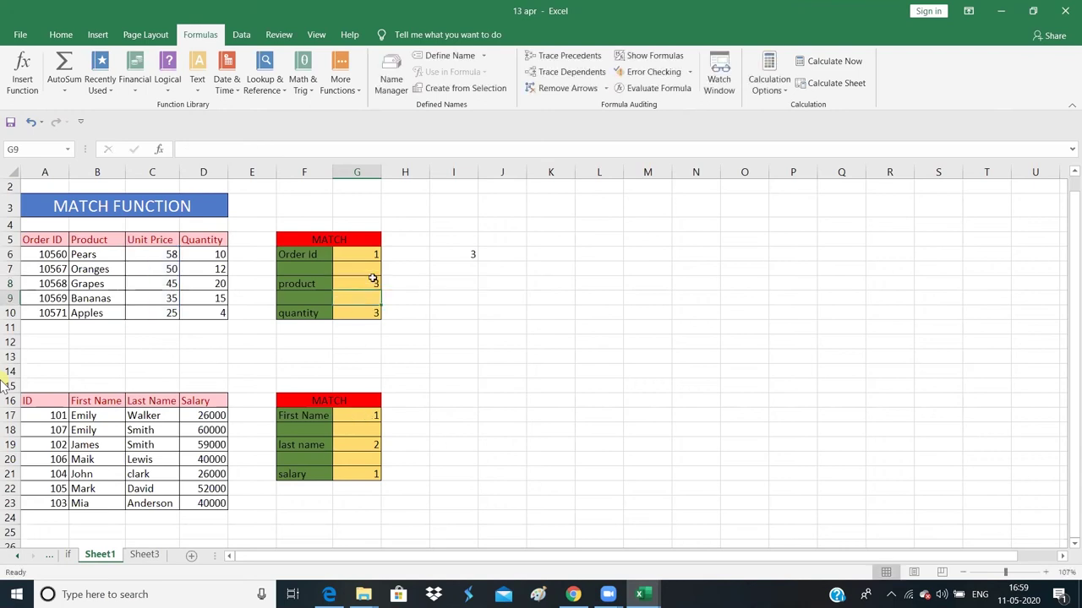
click(372, 283)
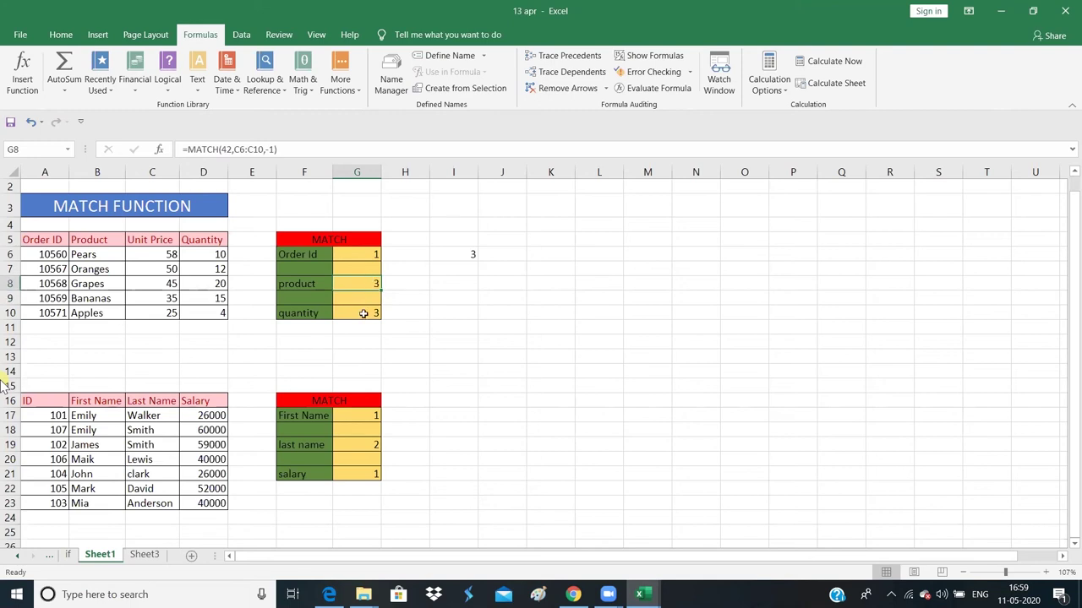
- Enter =MATCH(C7,C6:C10,0) in quantity cell G10, then view G17's First Name formula
click(364, 314)
text(=)
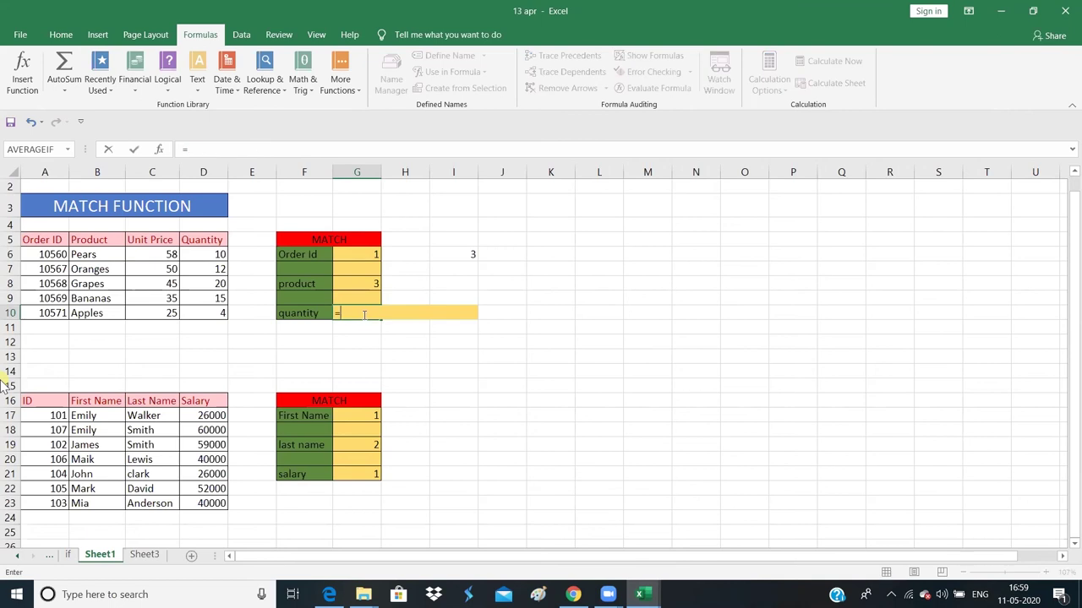
text(ma)
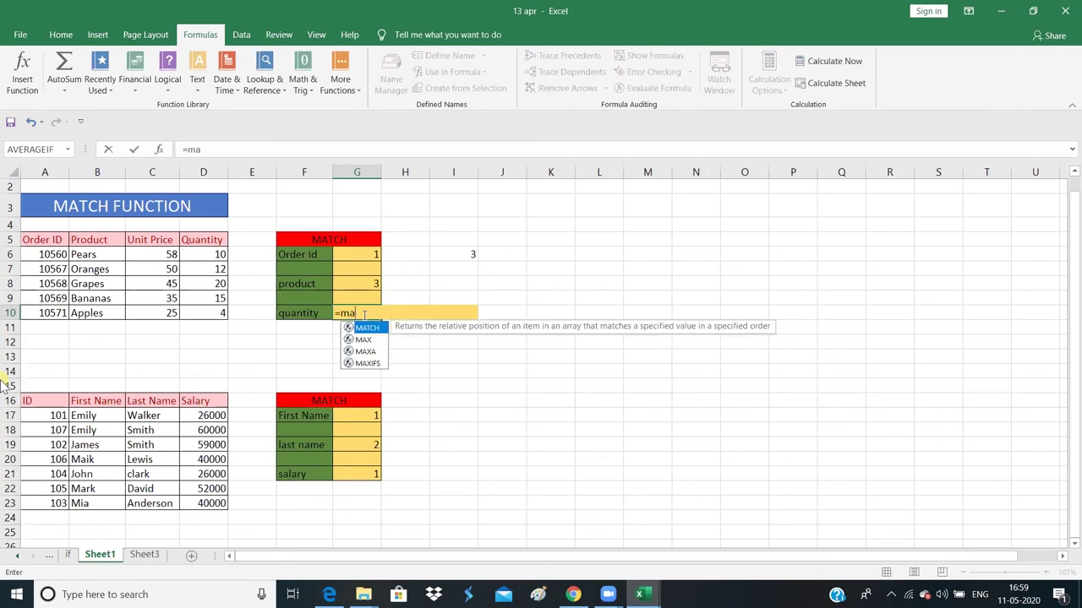
text(tch)
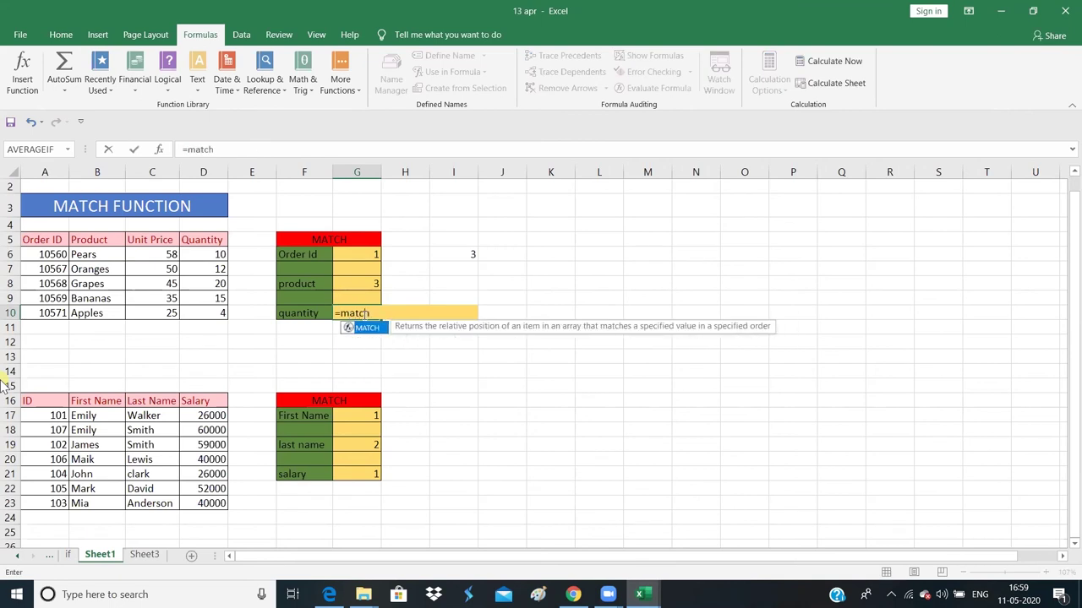
text(()
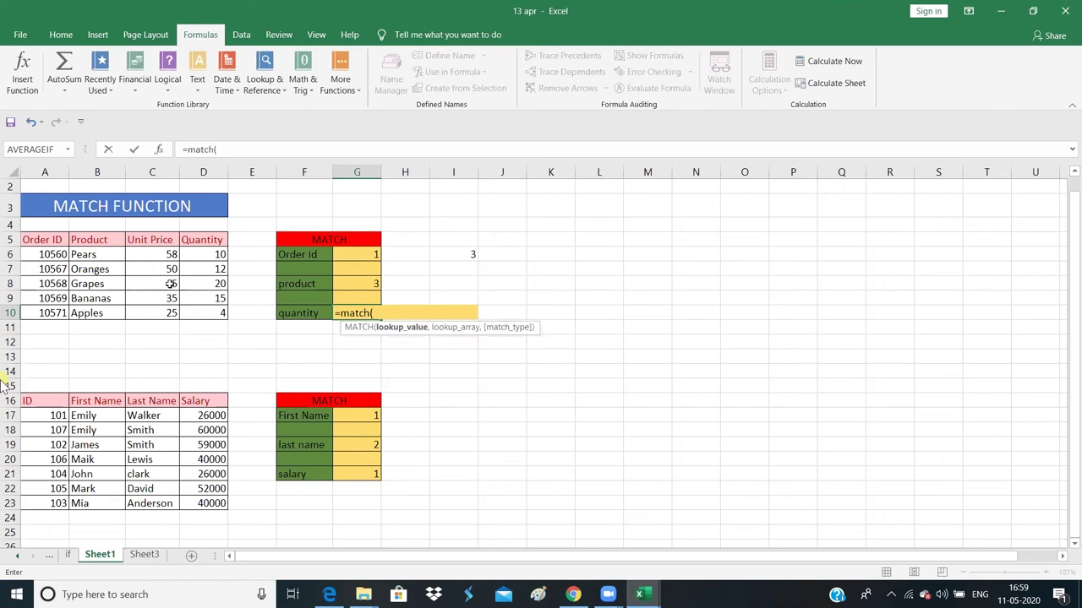
click(170, 270)
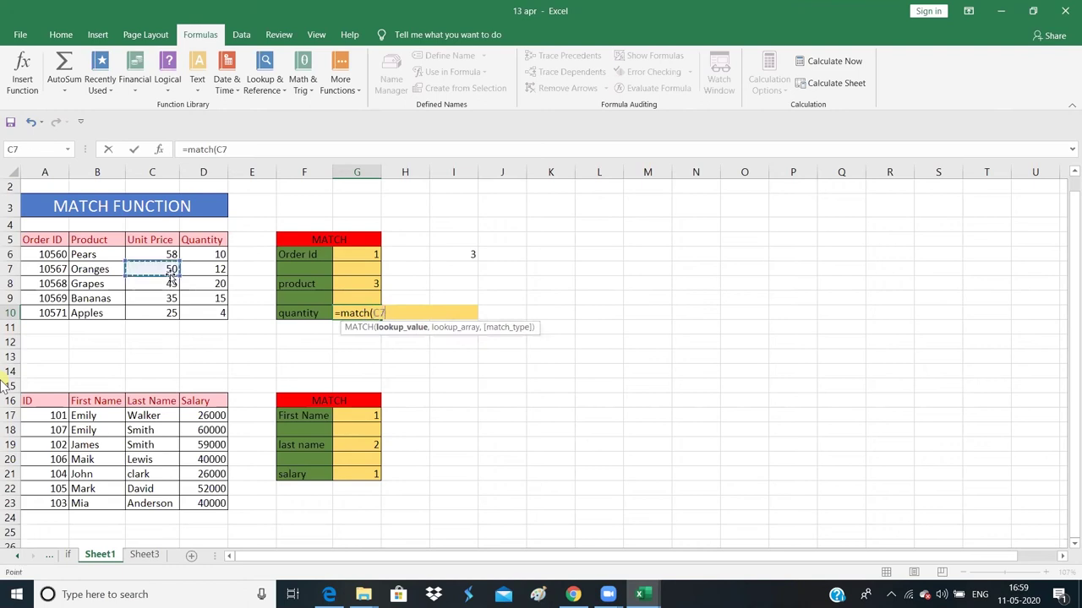
text(,)
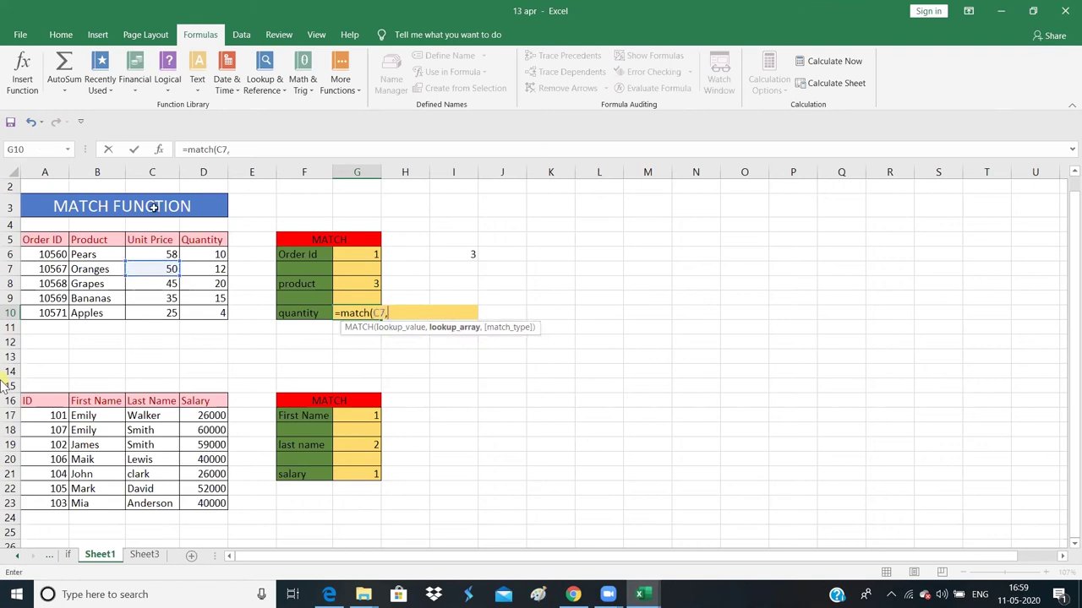
drag(171, 256, 178, 313)
text())
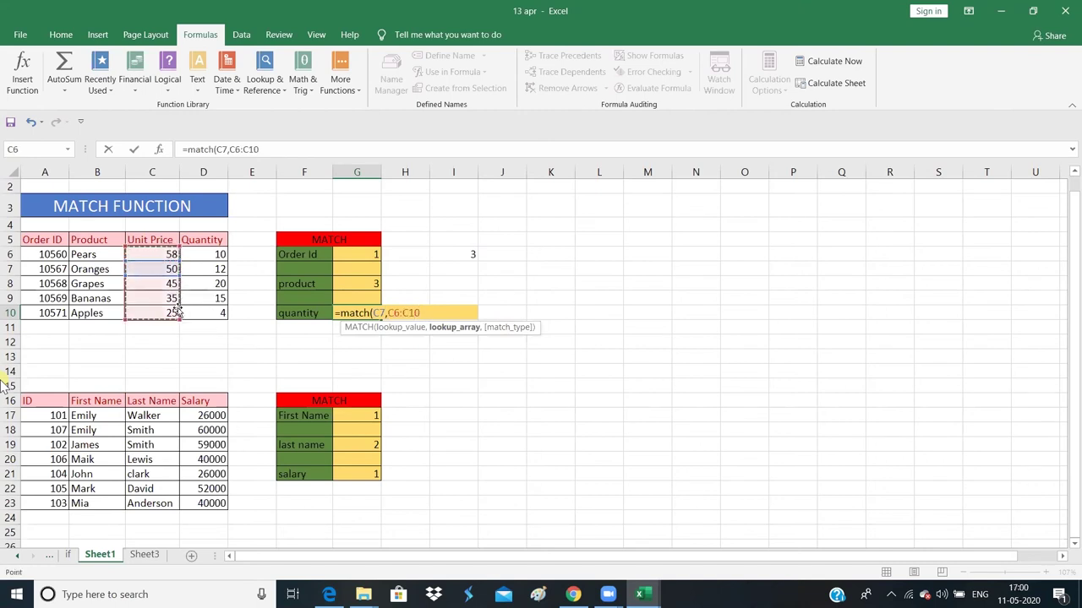
key(Left)
key(BackSpace)
text(,)
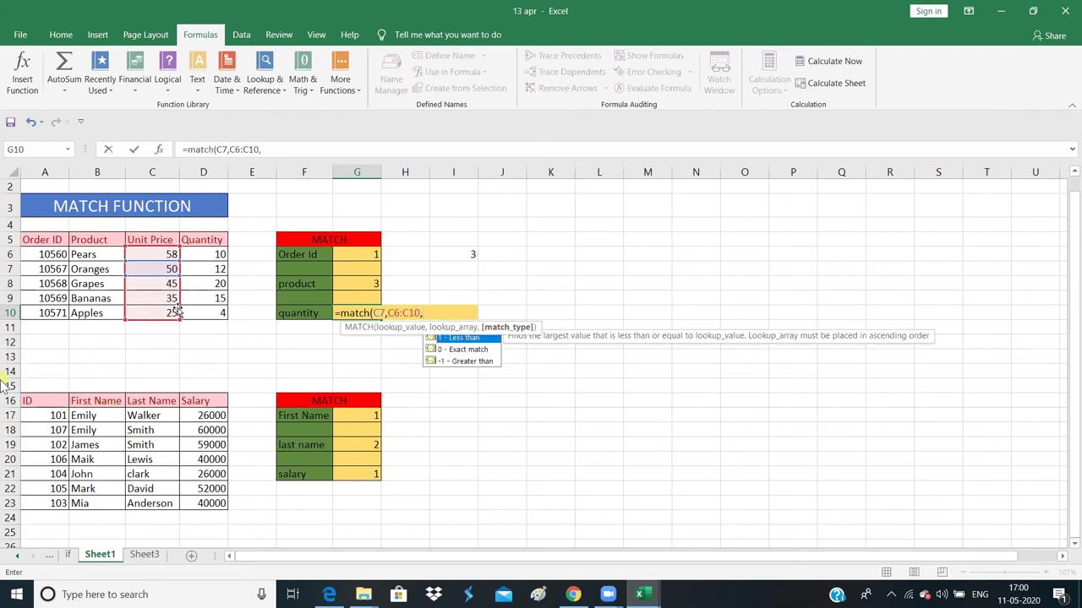
text(0))
key(Return)
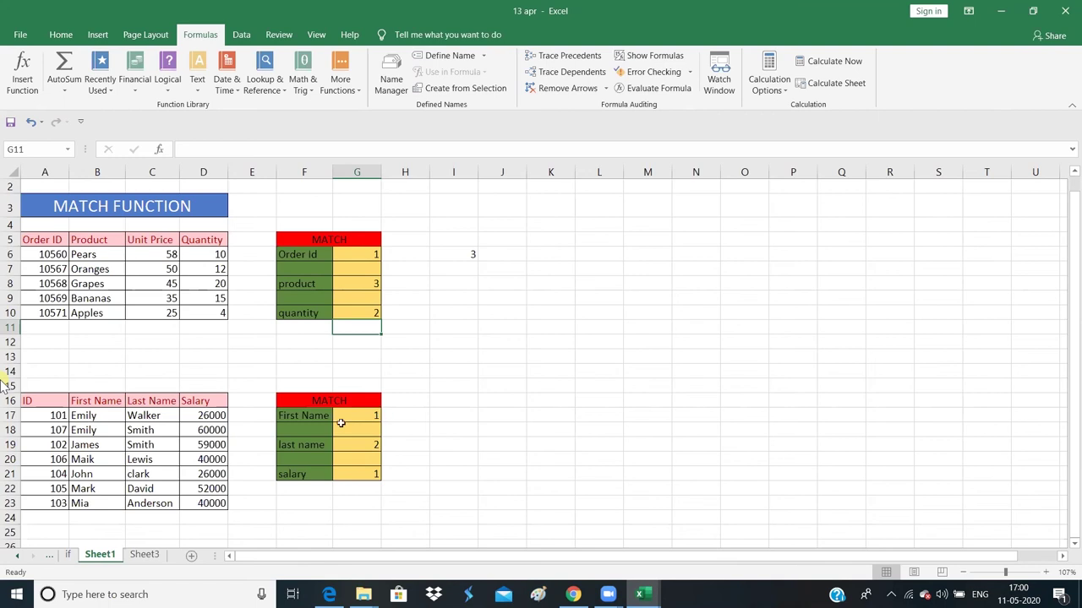
click(357, 416)
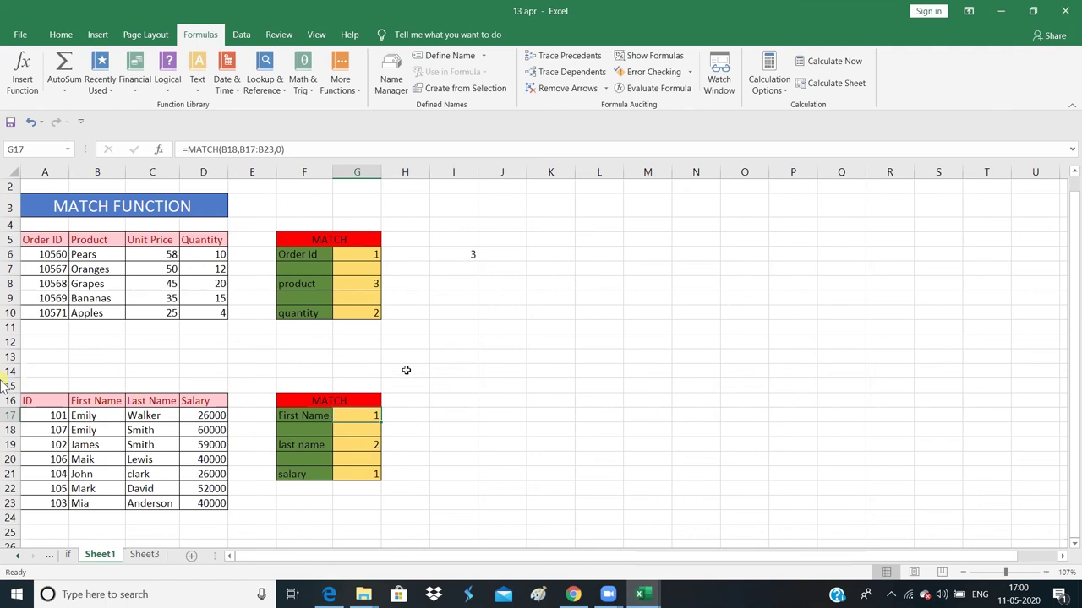
- Begin a trial =MATCH formula in H17 with emily as the lookup value
click(410, 415)
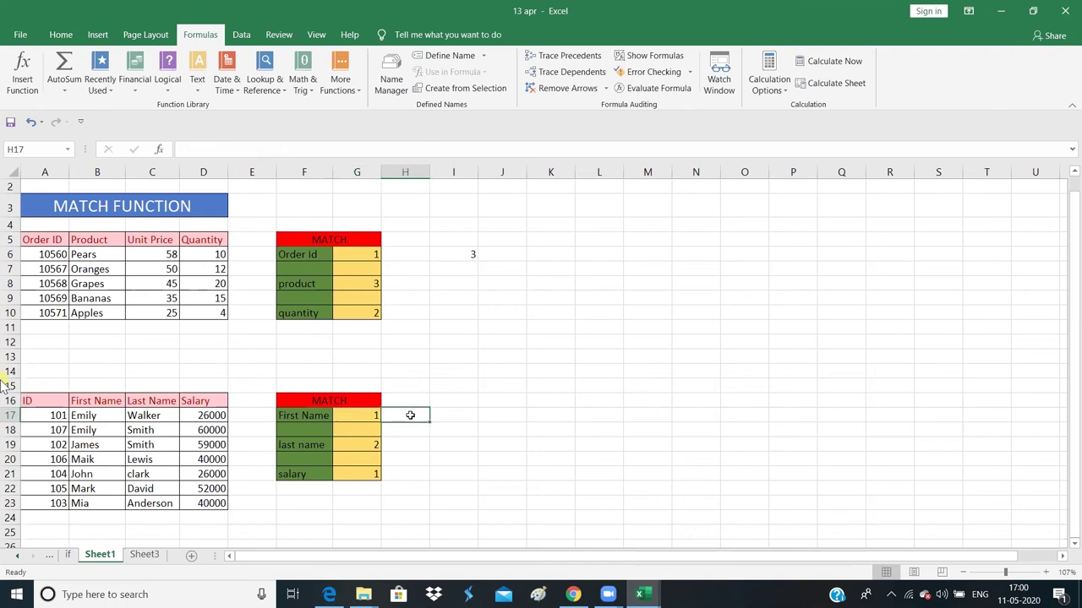
text(=)
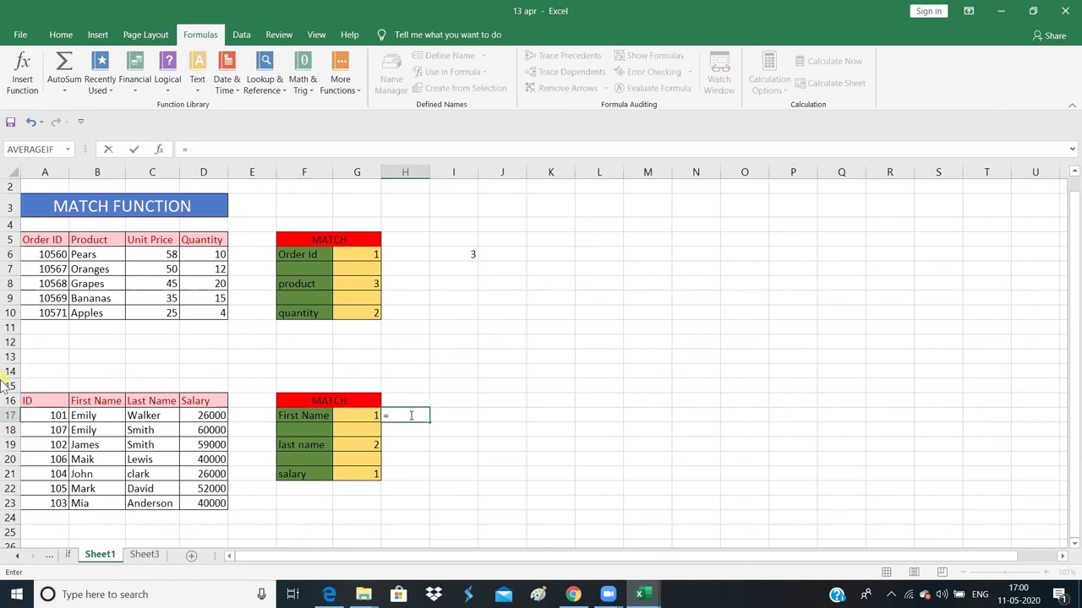
text(mat)
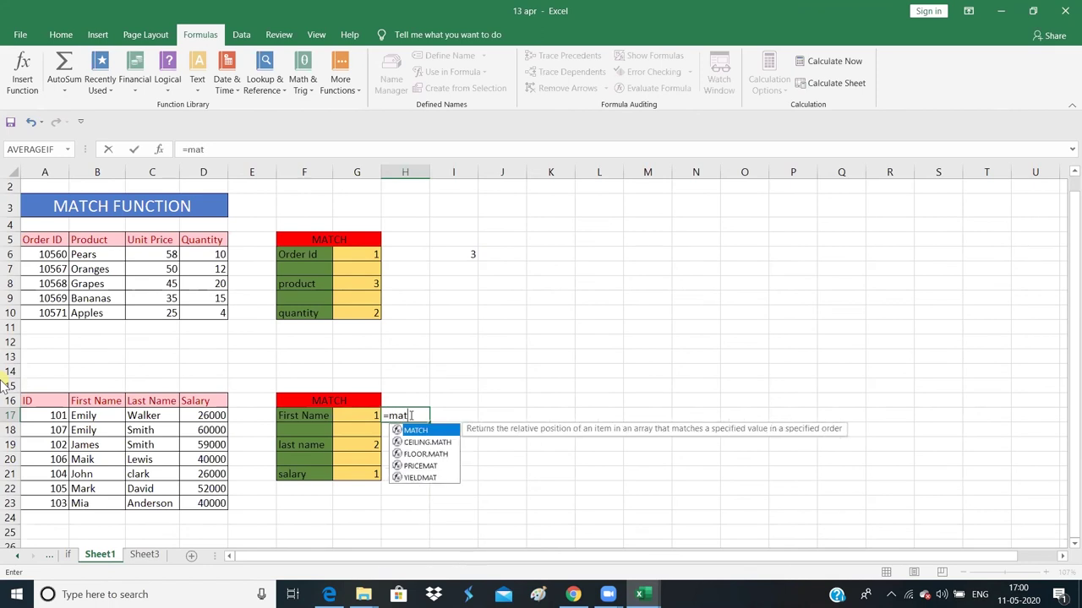
text(h)
key(BackSpace)
text(ch)
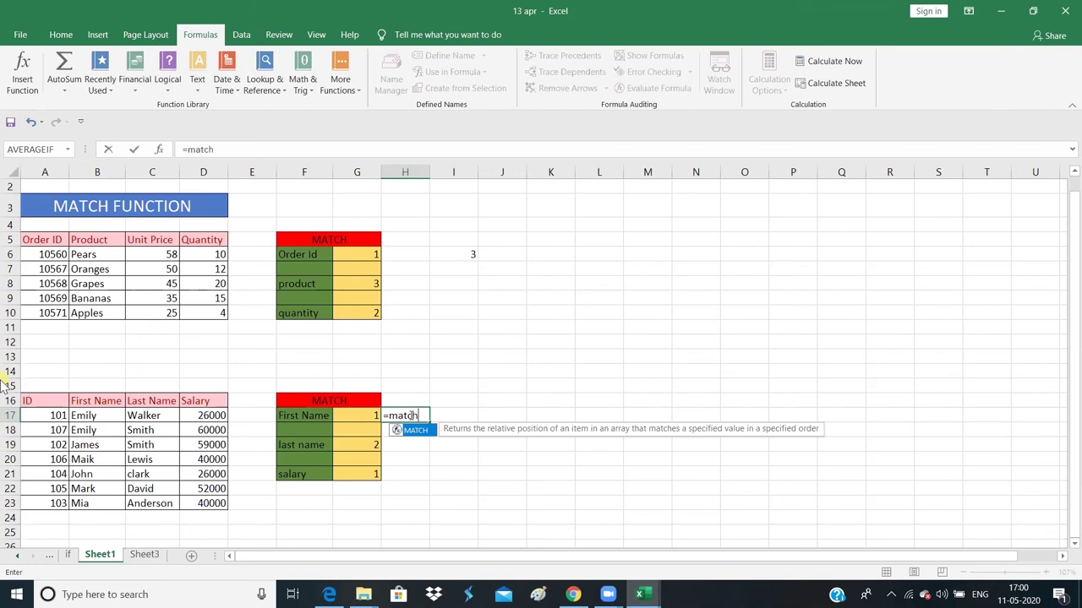
text(()
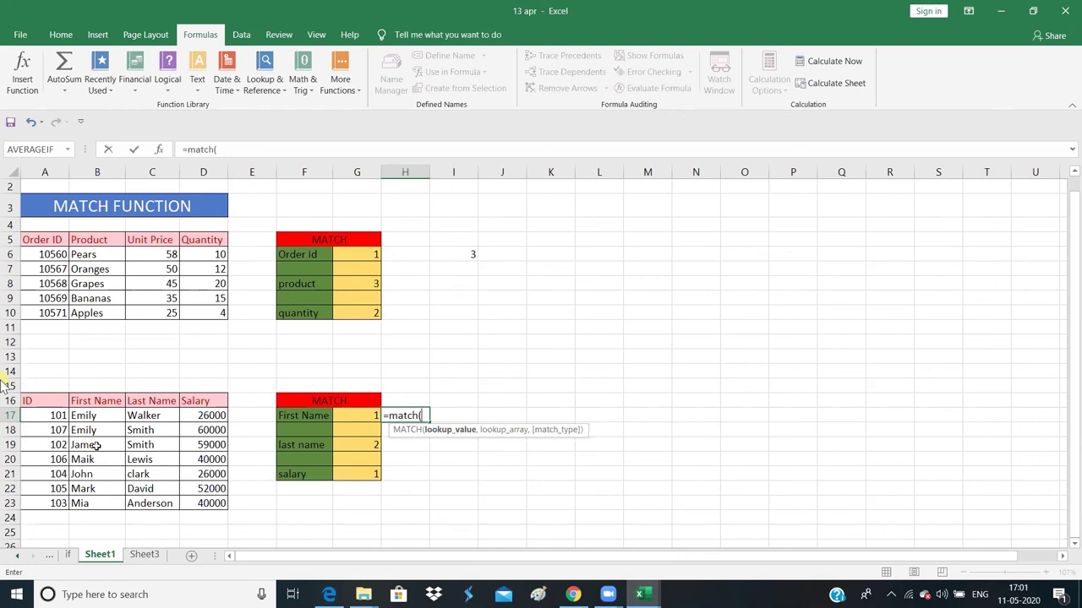
text(e)
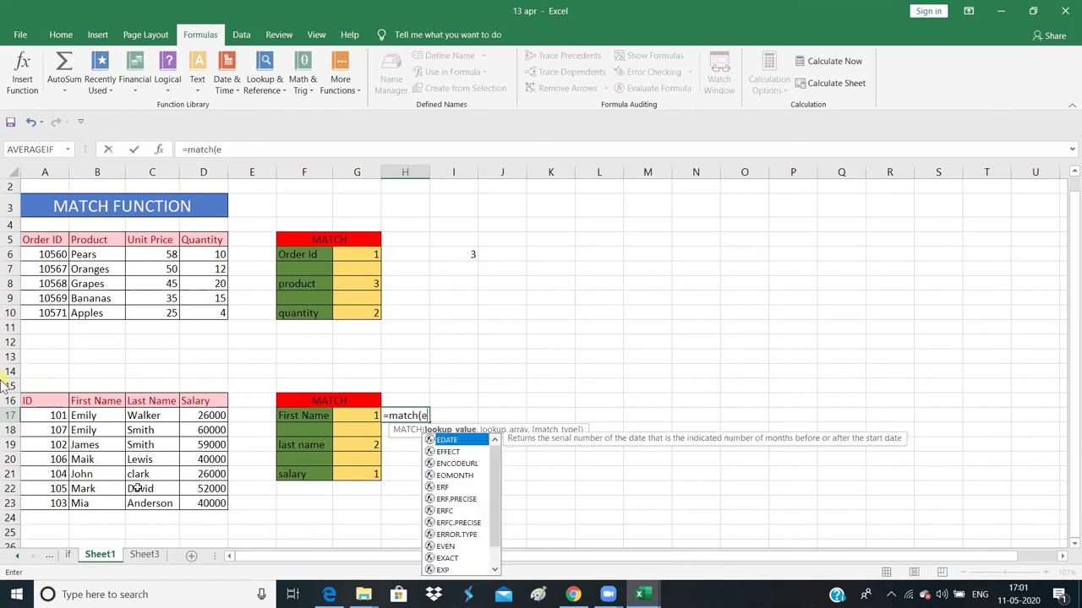
text(m)
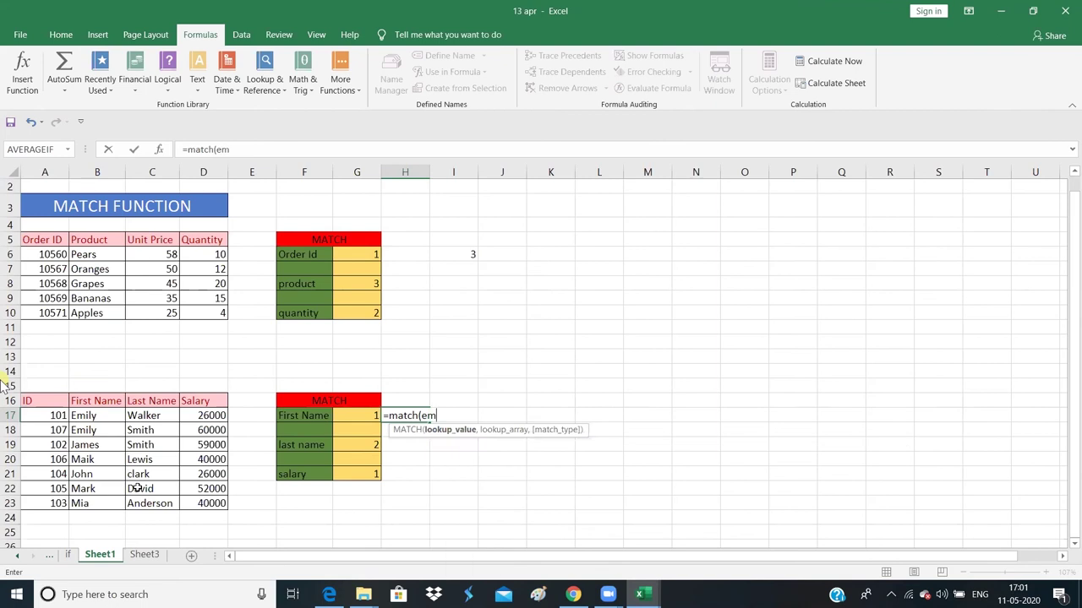
text(ily)
text(")
key(Return)
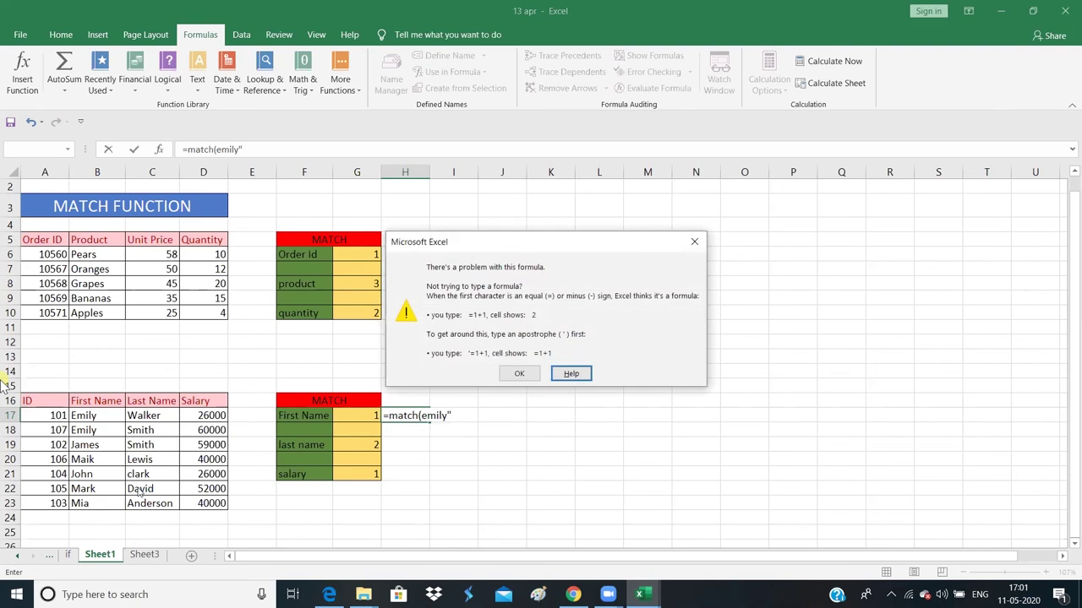
key(Return)
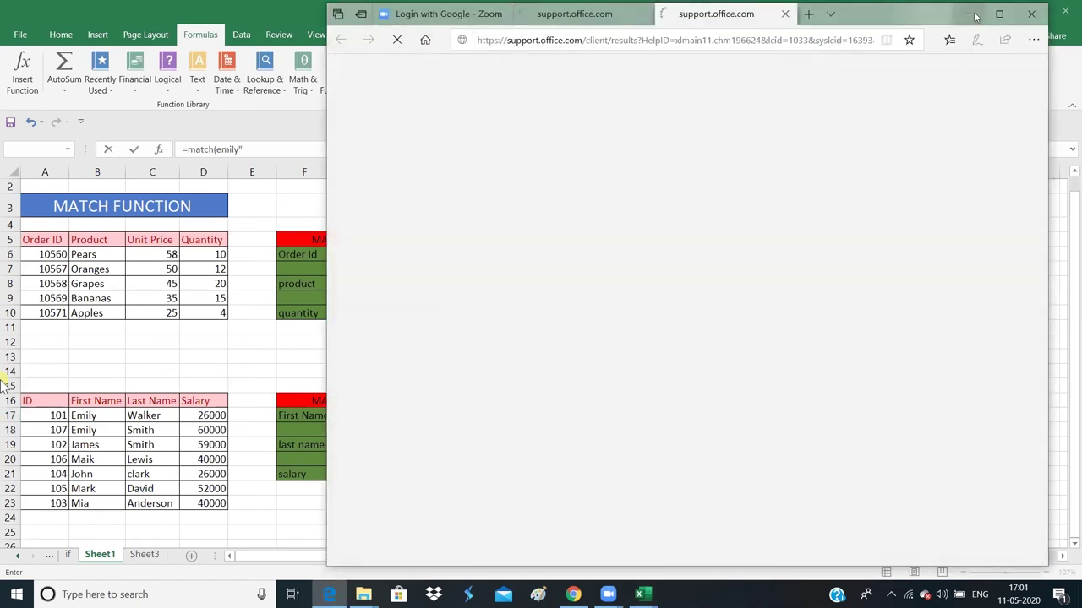
click(1031, 13)
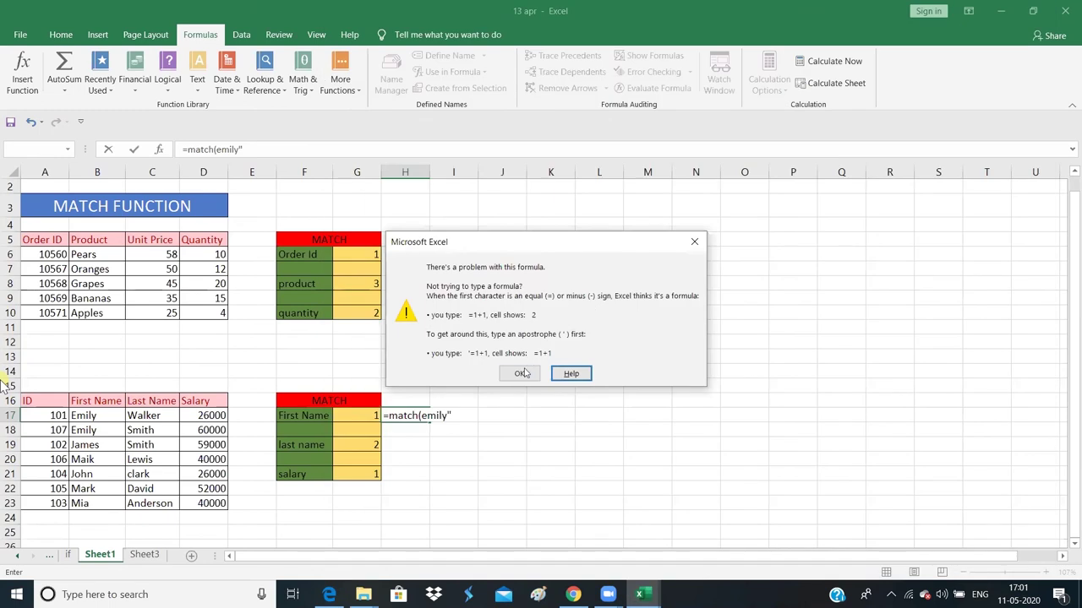
click(522, 372)
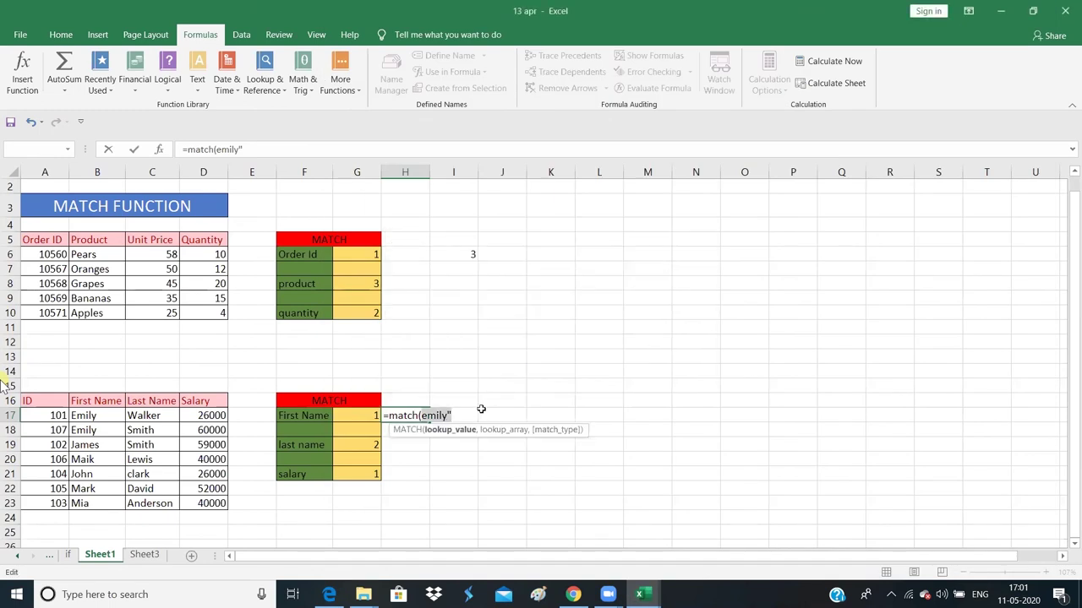
- Complete H17 as =MATCH("emily",B17:B23), which returns 2
key(BackSpace)
text(")
text(emi)
text(ly")
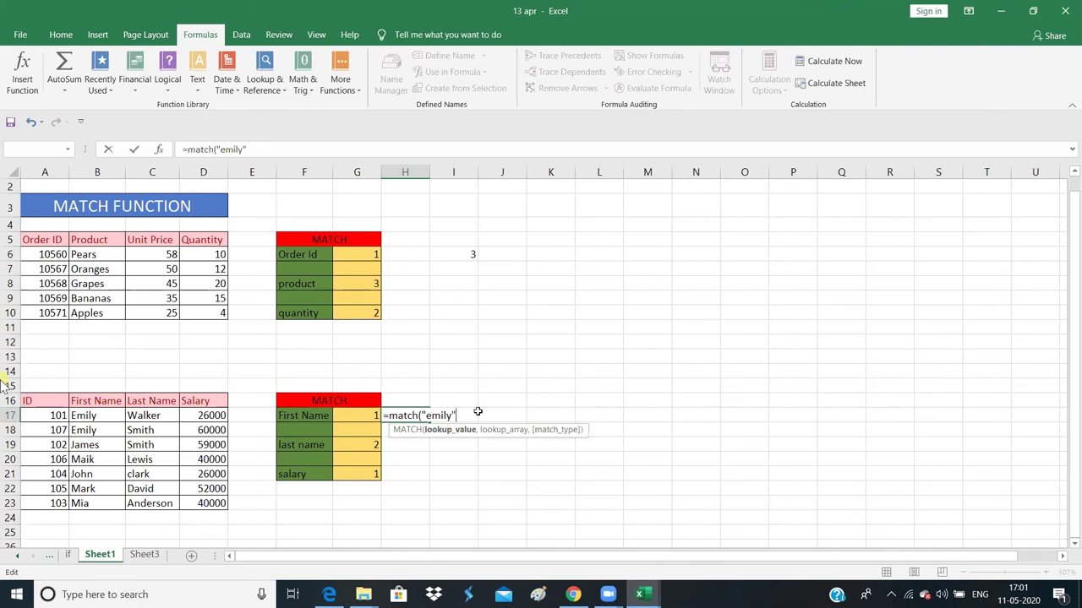
text(,)
mouse_move(110, 420)
mouse_down()
mouse_move(108, 535)
mouse_move(109, 505)
mouse_up()
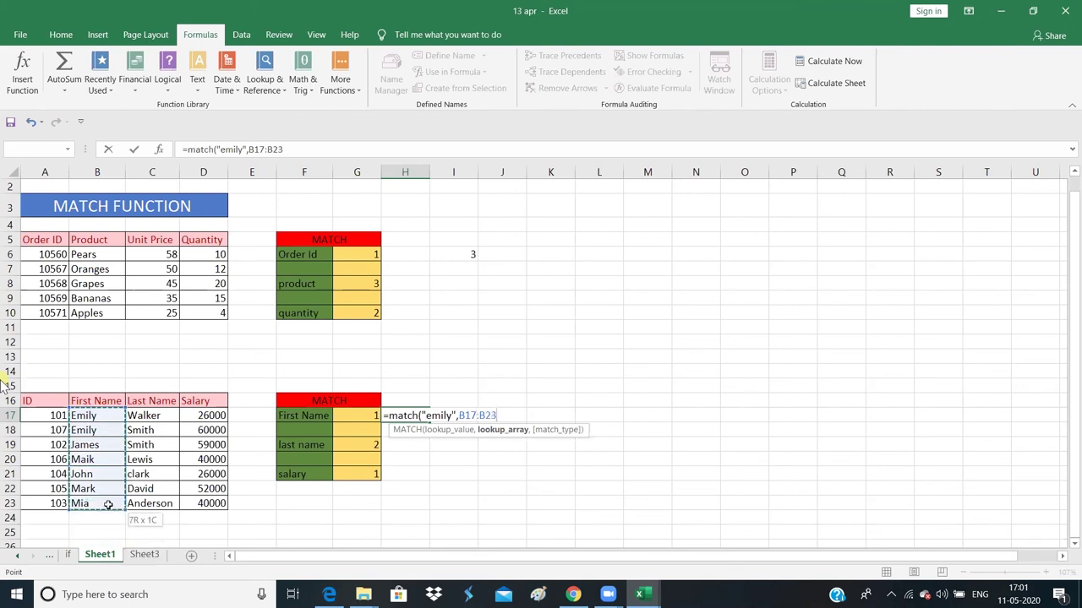
text())
key(Return)
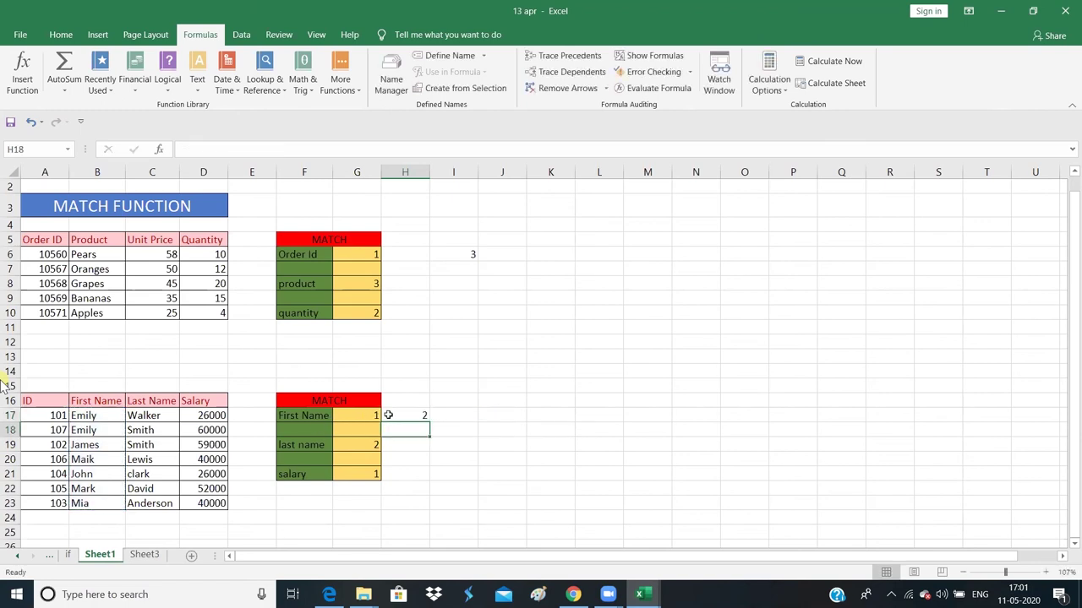
- Compare H17's formula against the two Emily entries in B17 and B18
click(401, 414)
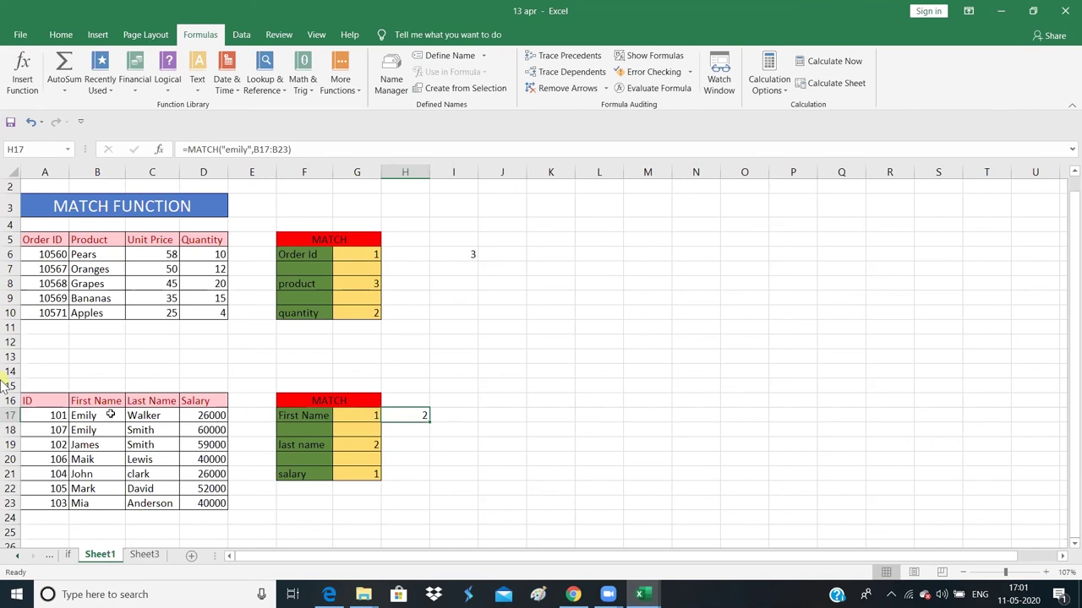
click(109, 414)
click(95, 431)
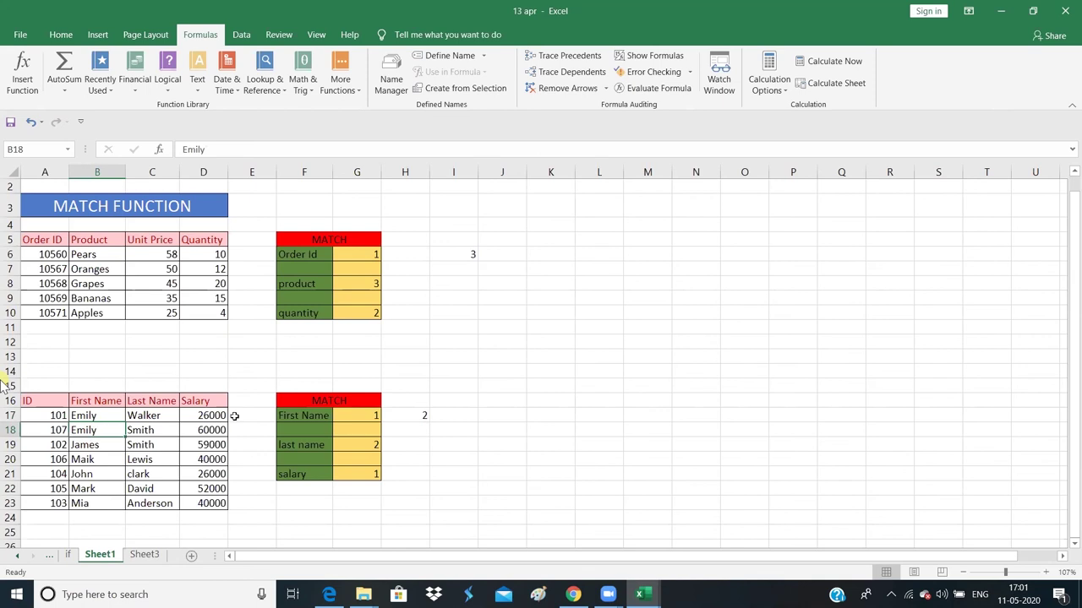
click(405, 415)
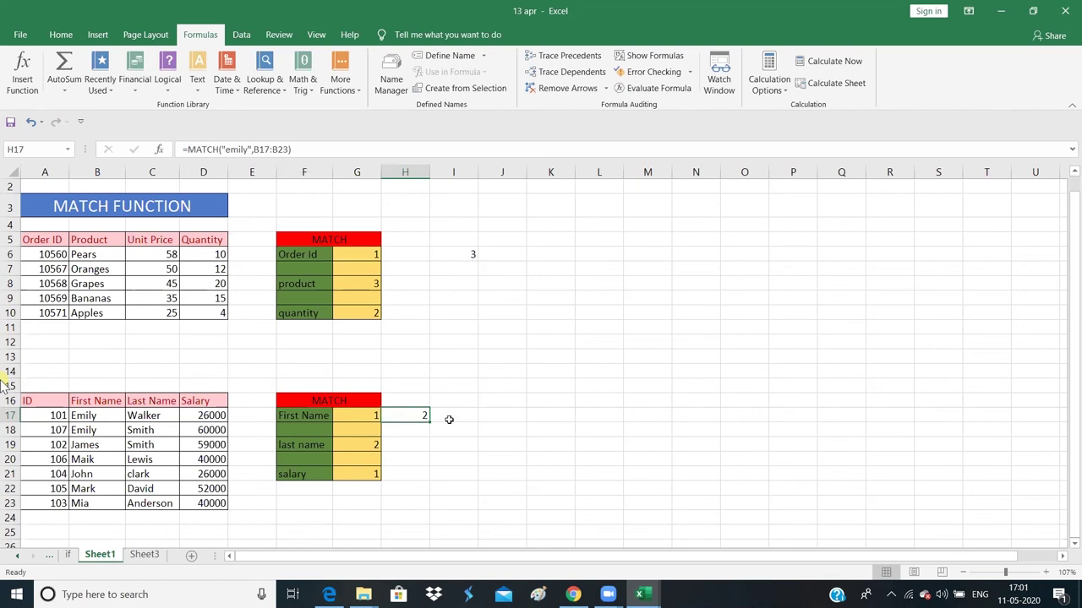
- Rewrite G17 as =MATCH("emily",B17:B23,1) so it returns 2
click(360, 419)
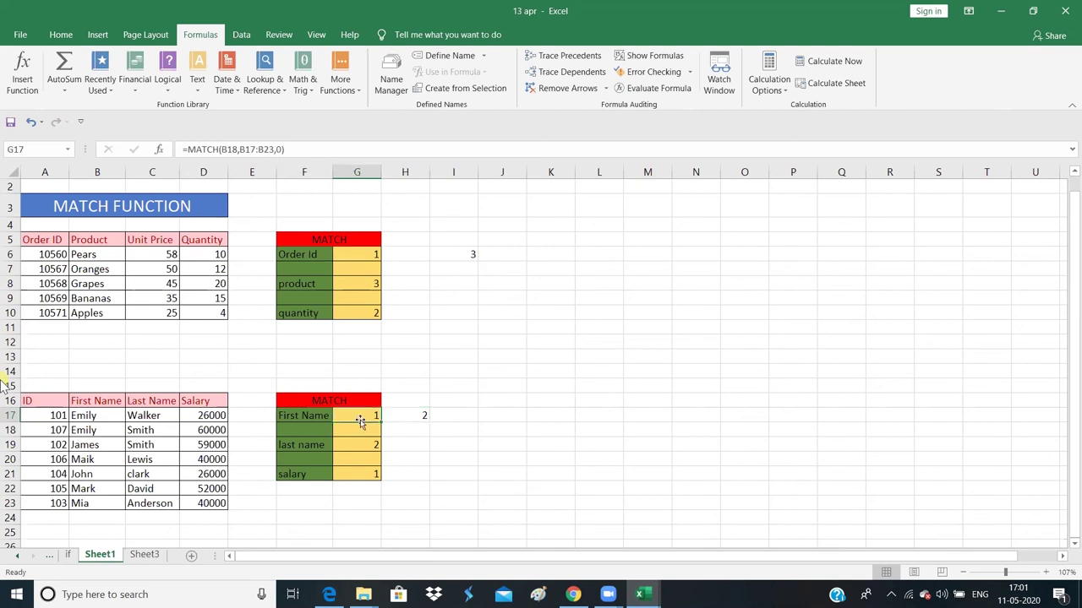
text(=m)
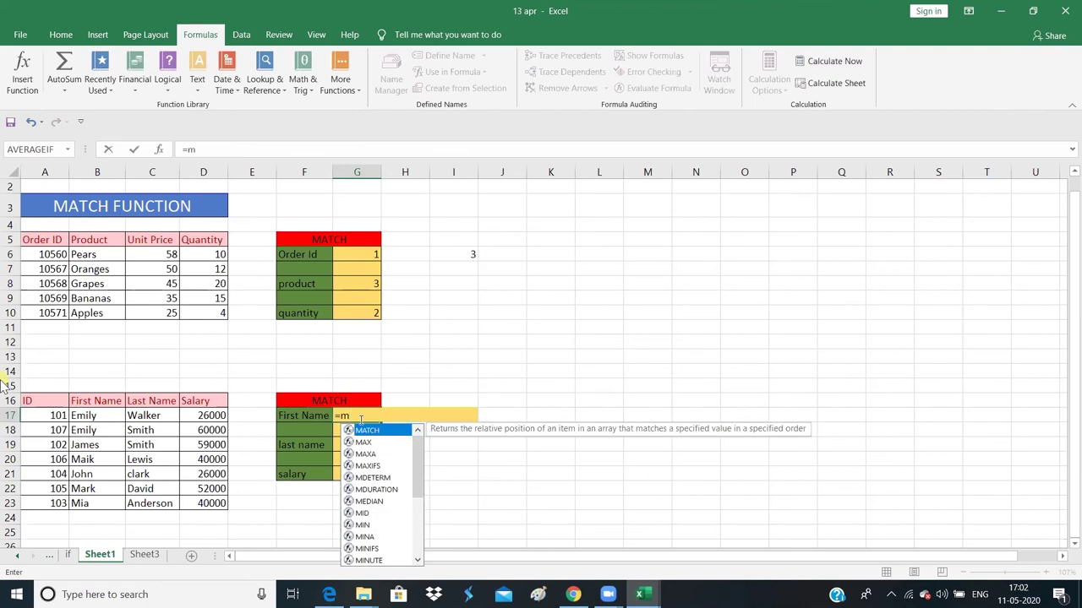
text(atc)
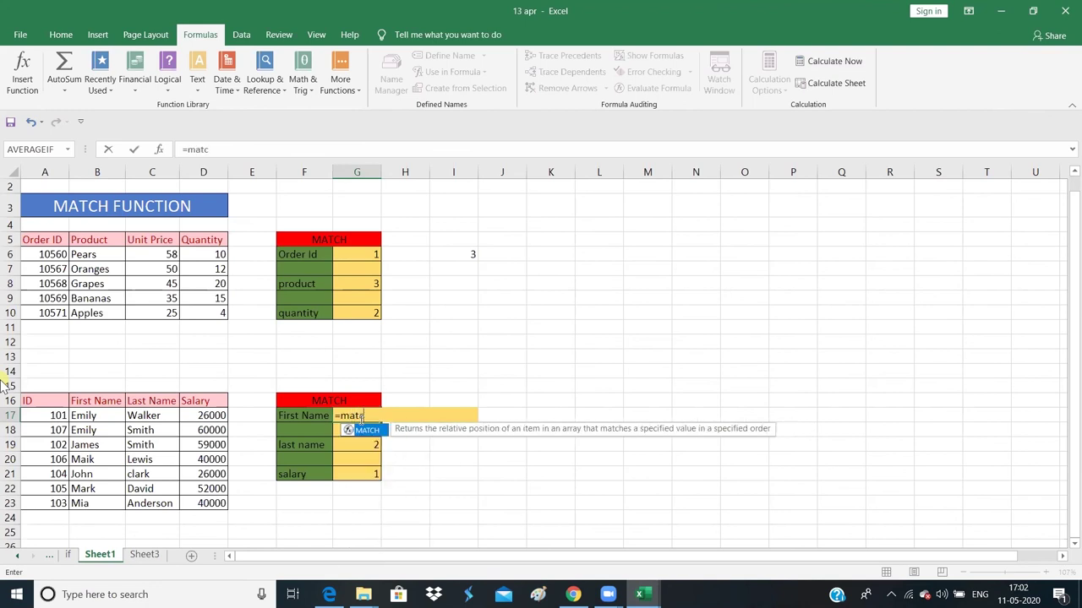
text(h()
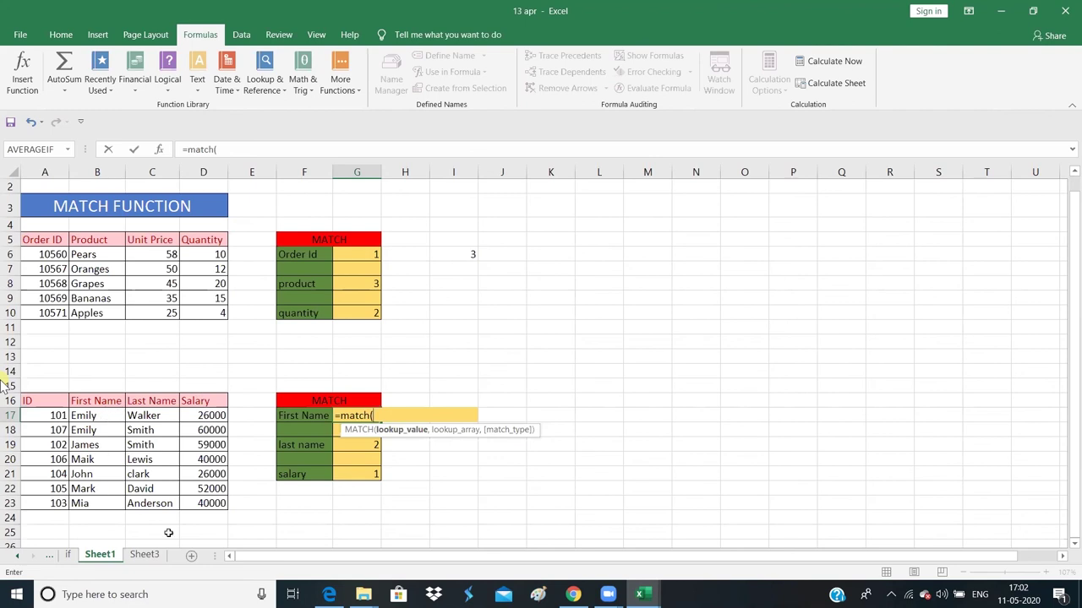
text(")
text(em)
text(ily)
text(",)
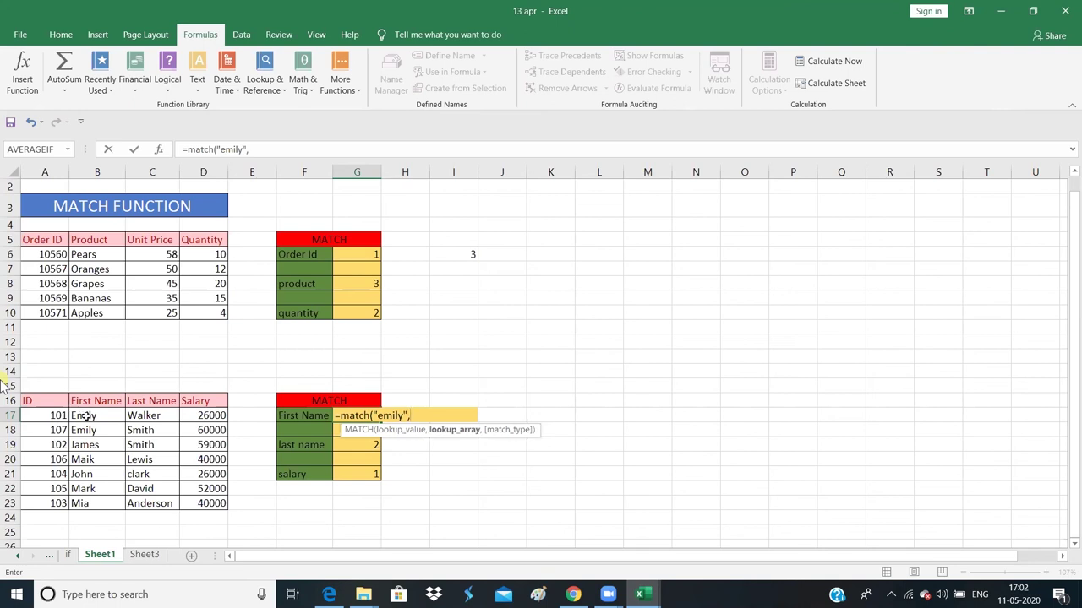
drag(83, 414, 86, 500)
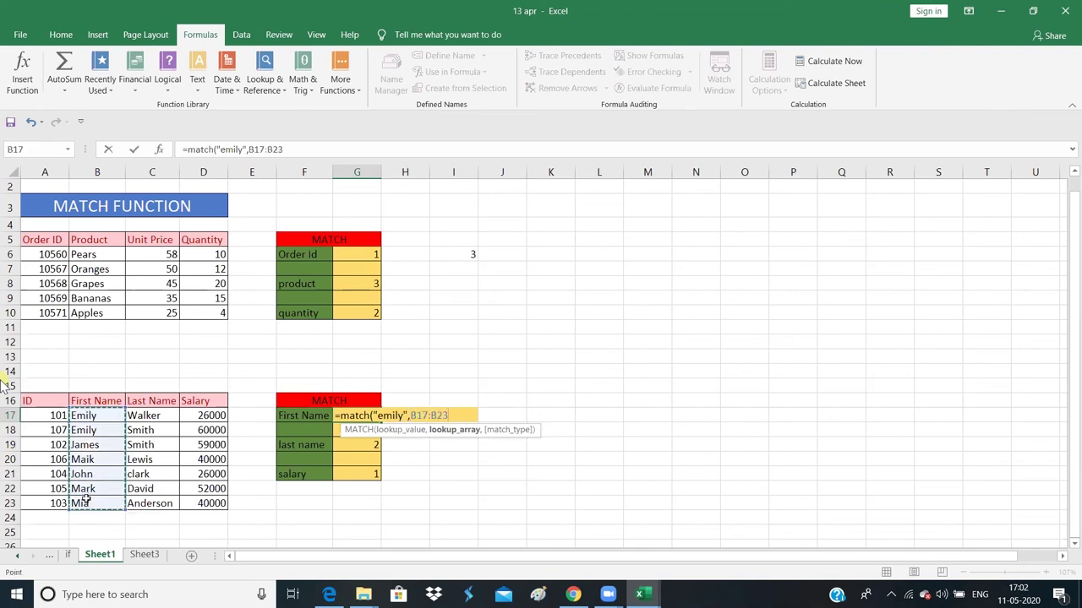
text(,1)
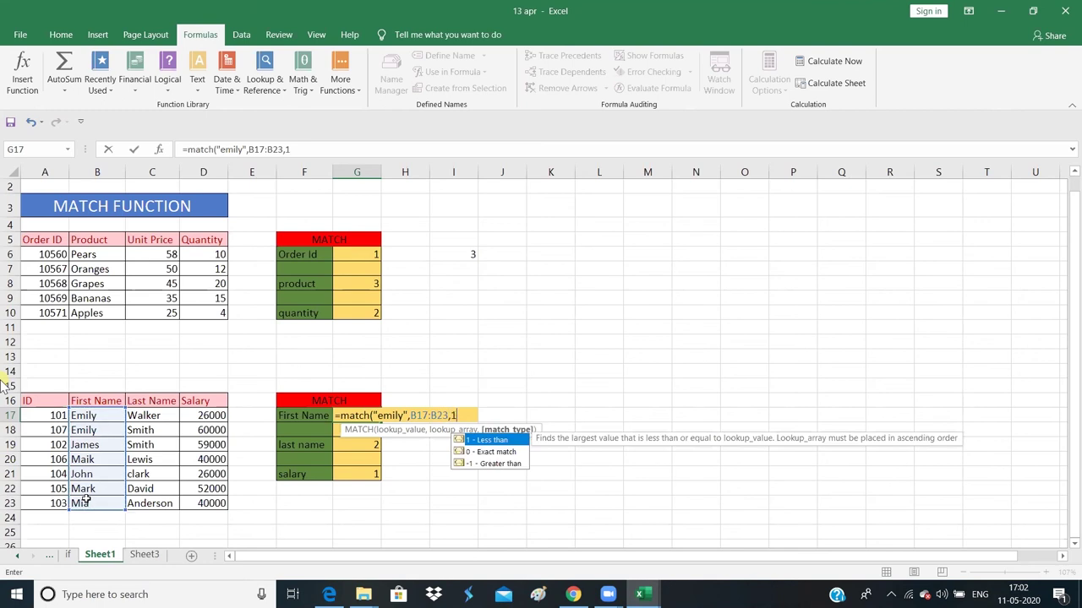
text())
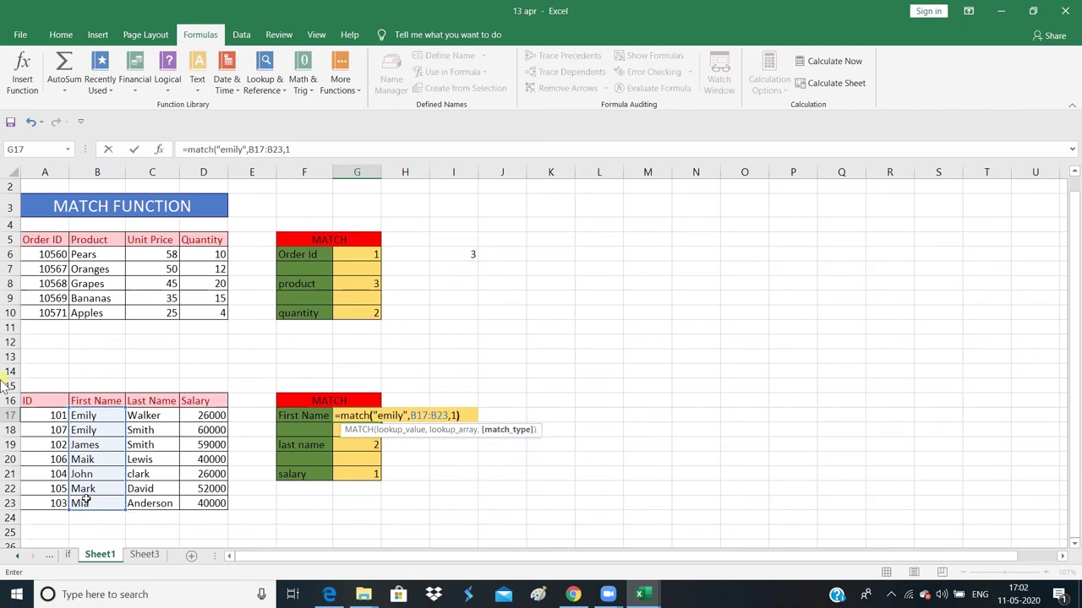
key(Return)
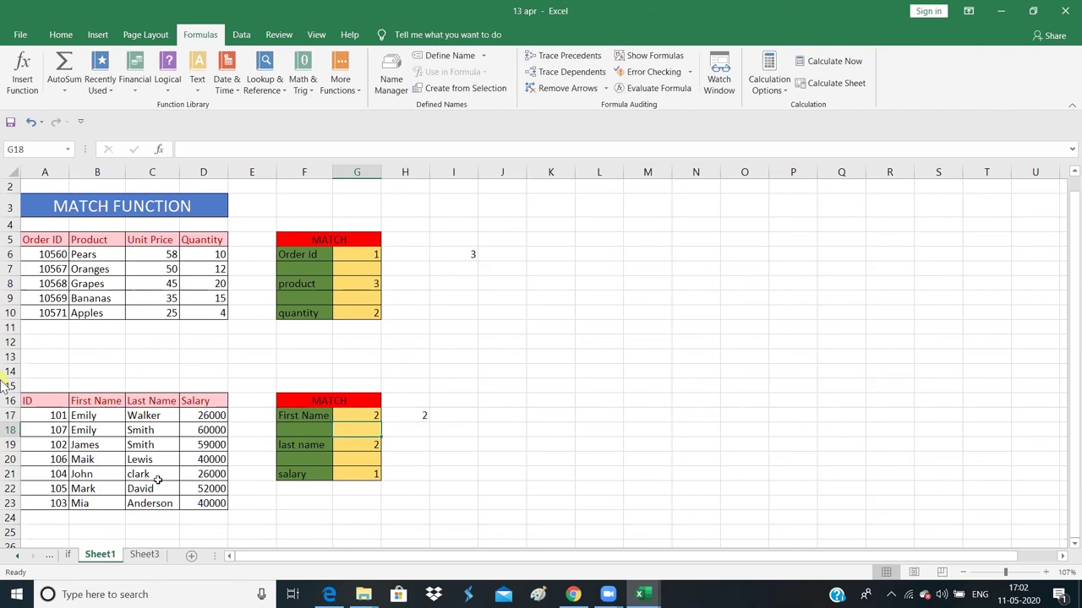
click(369, 417)
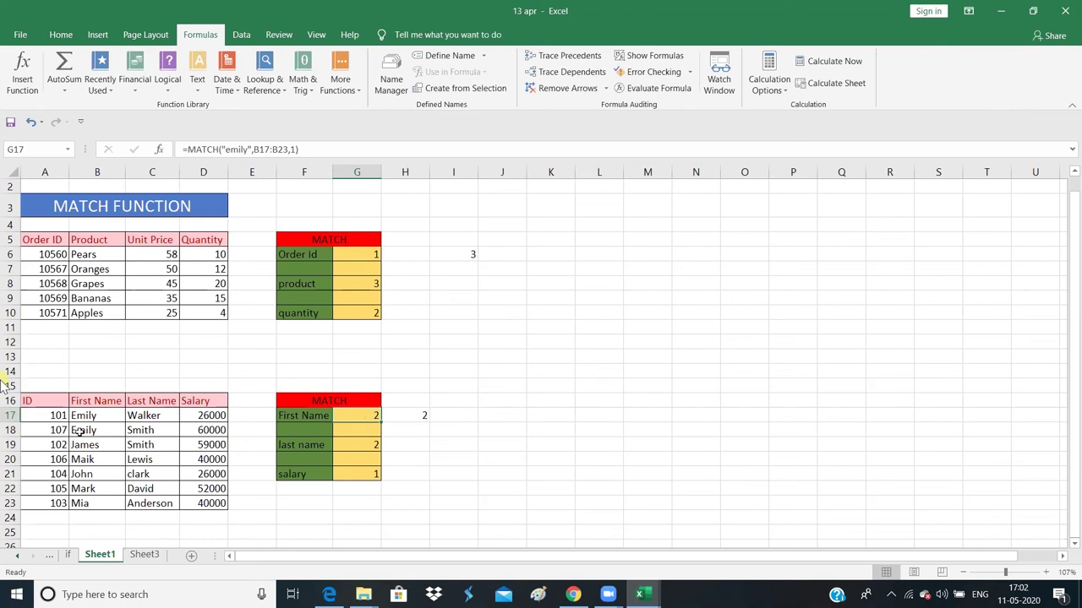
click(79, 431)
click(86, 417)
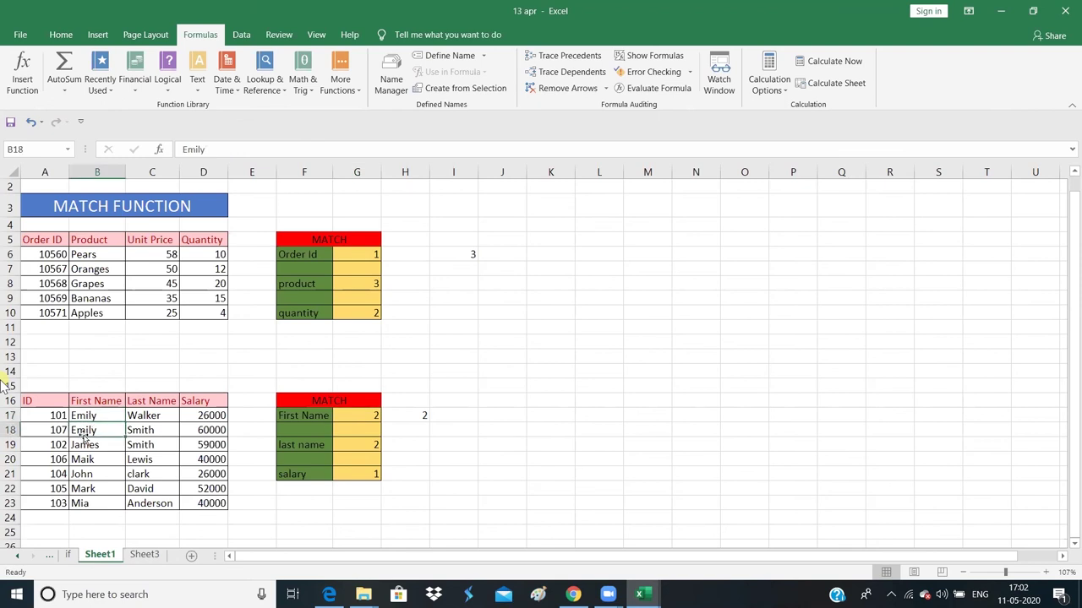
drag(84, 412, 99, 495)
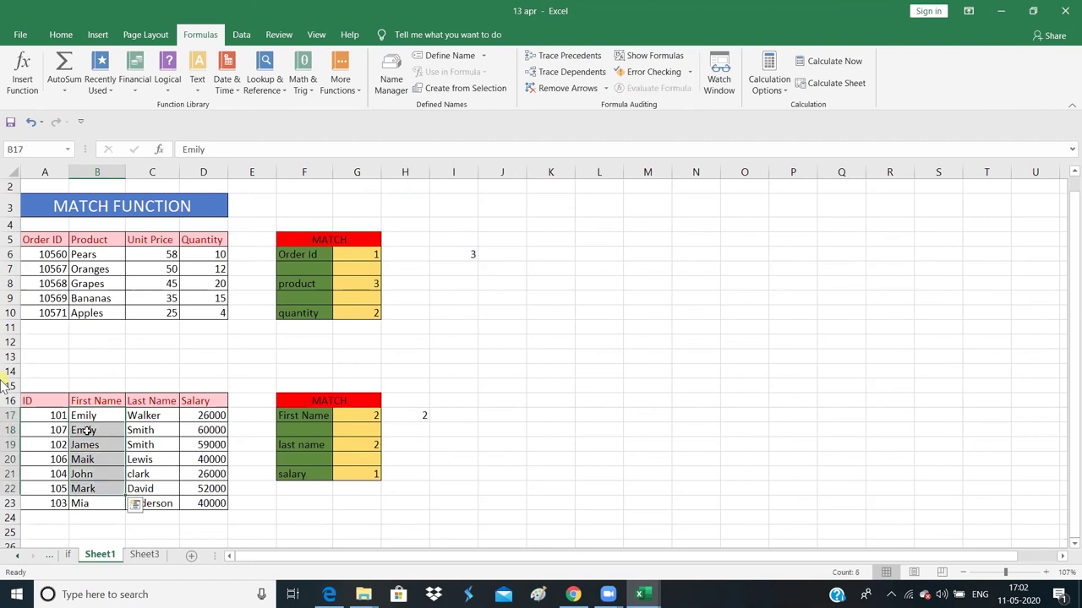
click(87, 431)
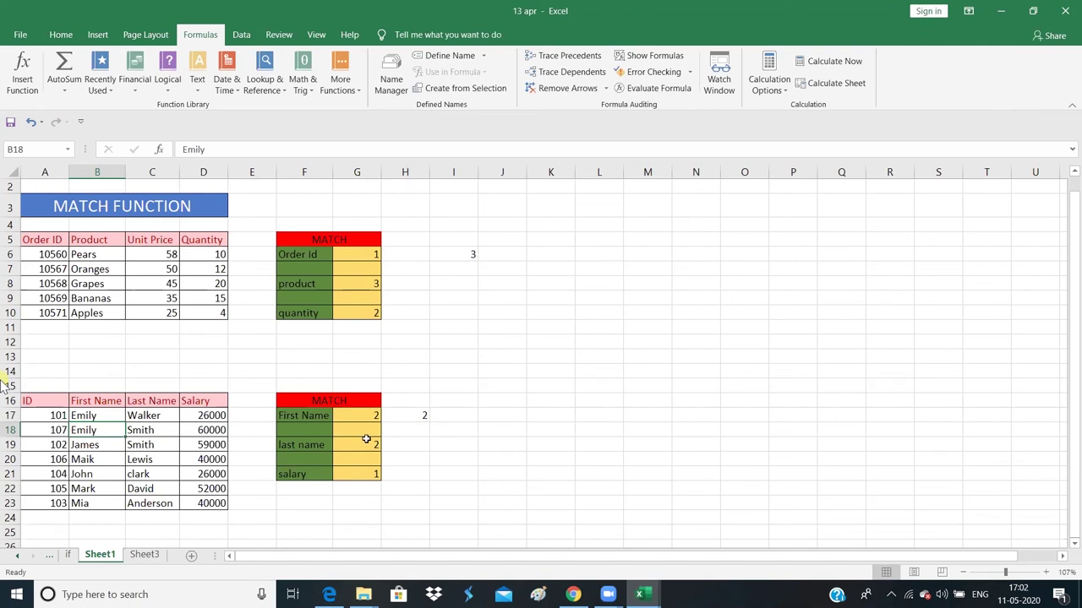
- Enter =MATCH("smith",C17:C23,-1) in last name cell G19, returning 2
click(365, 446)
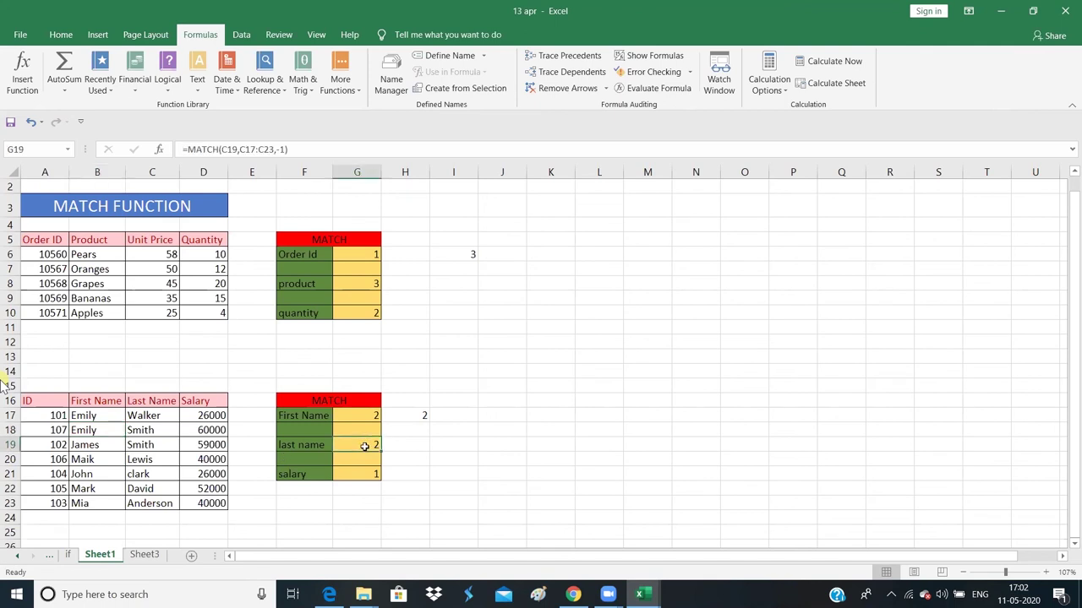
text(=)
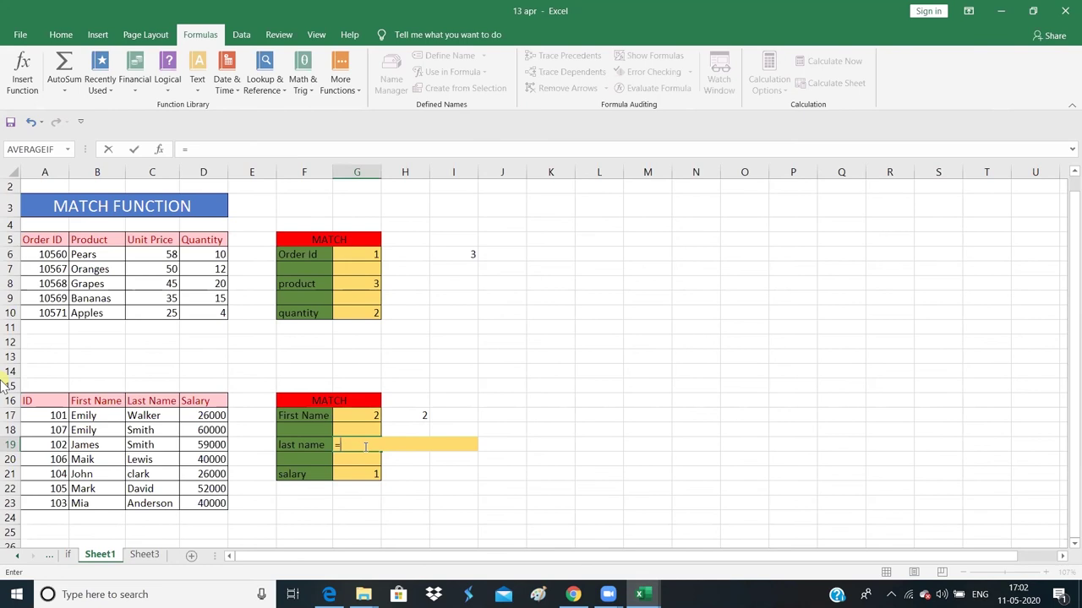
text(matc)
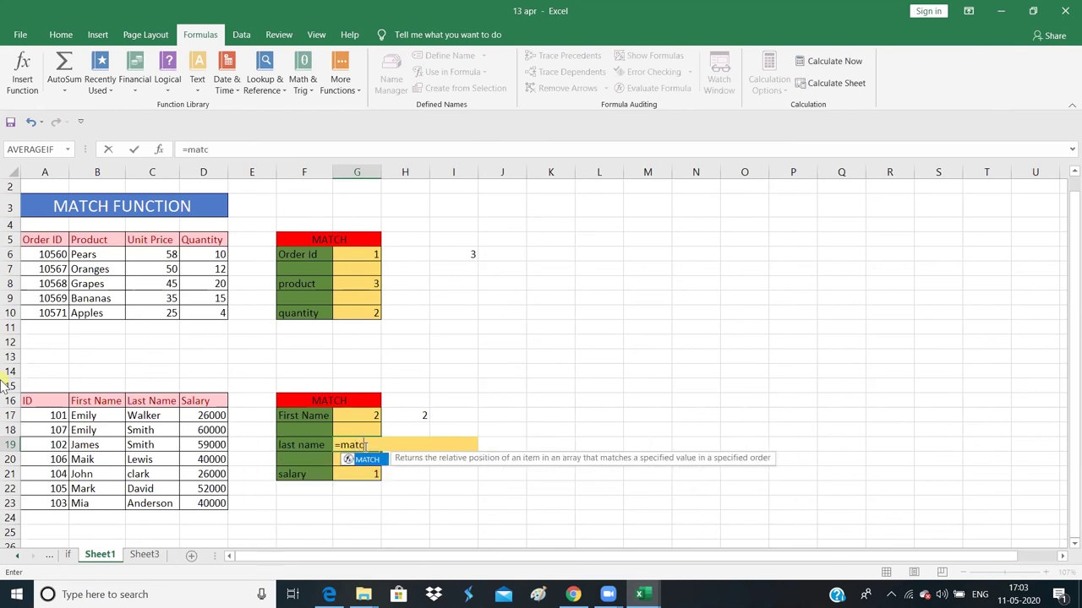
text(h()
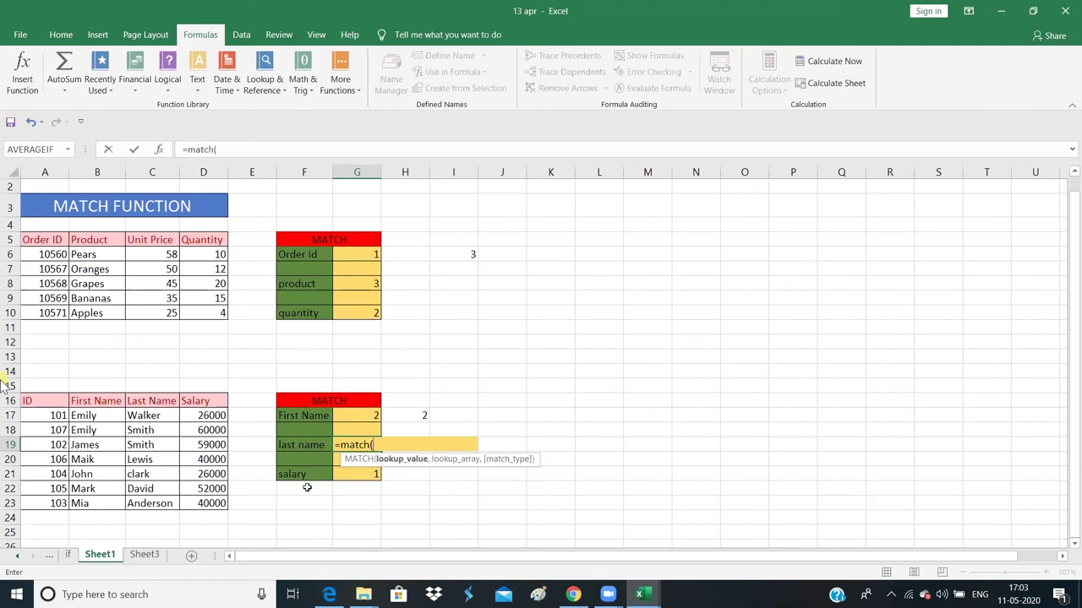
text(")
text(smi)
text(th)
text(",)
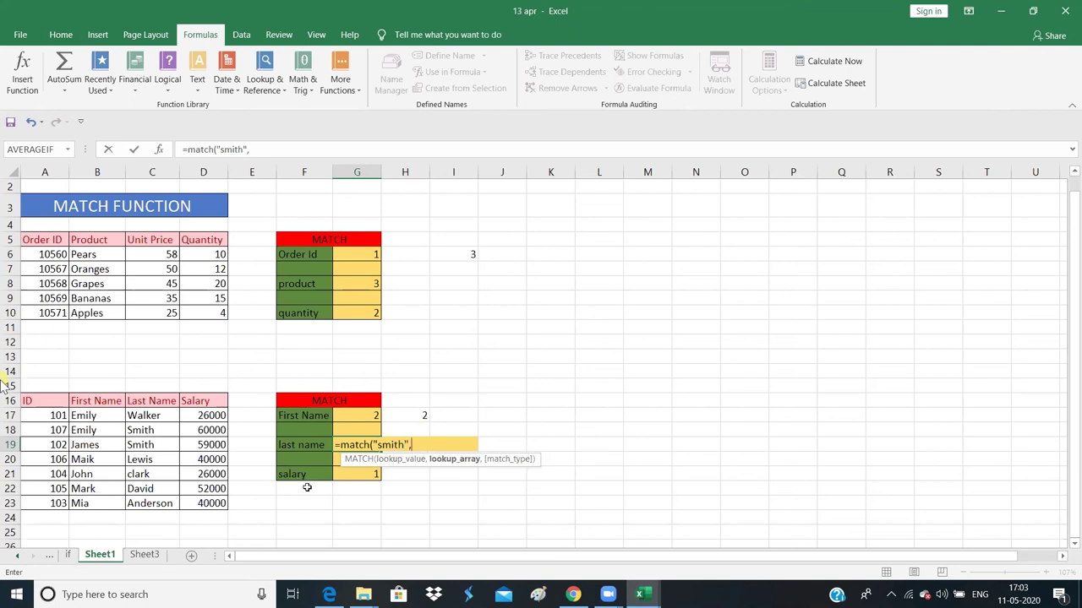
drag(141, 413, 150, 497)
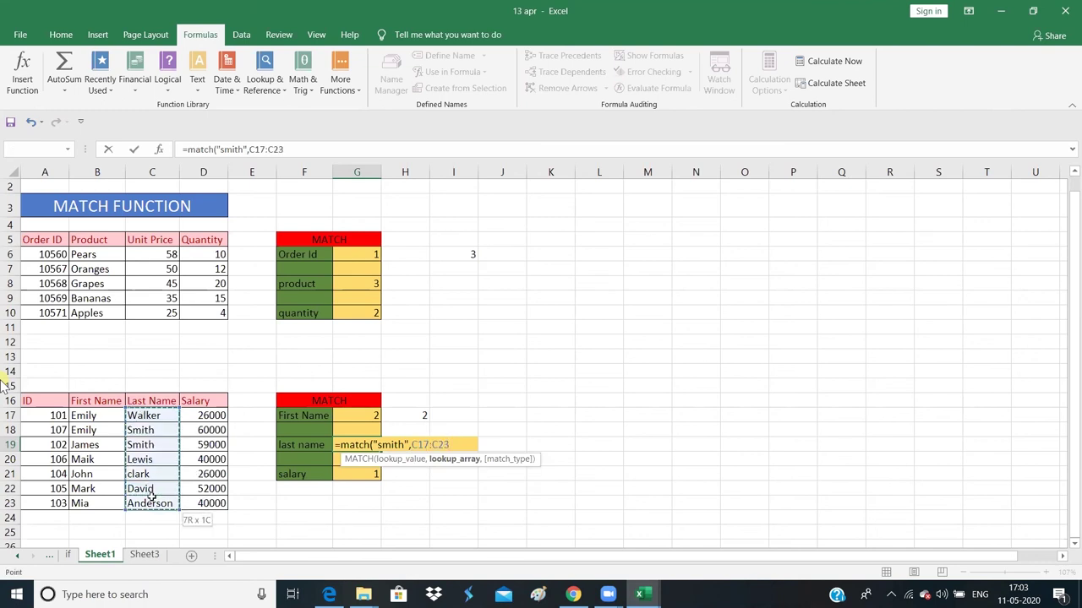
text(,)
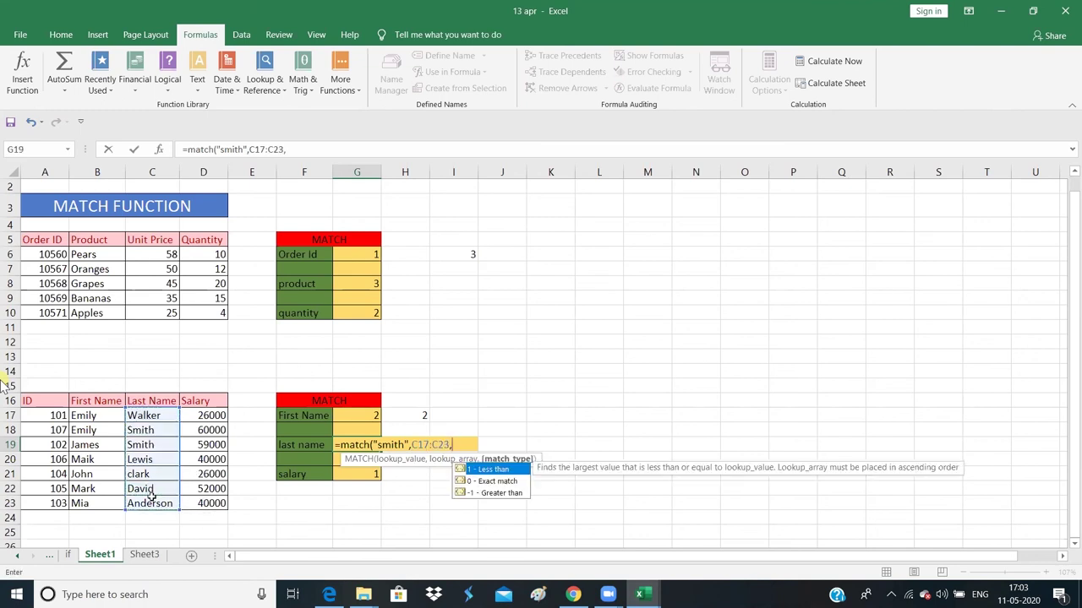
text(-1)
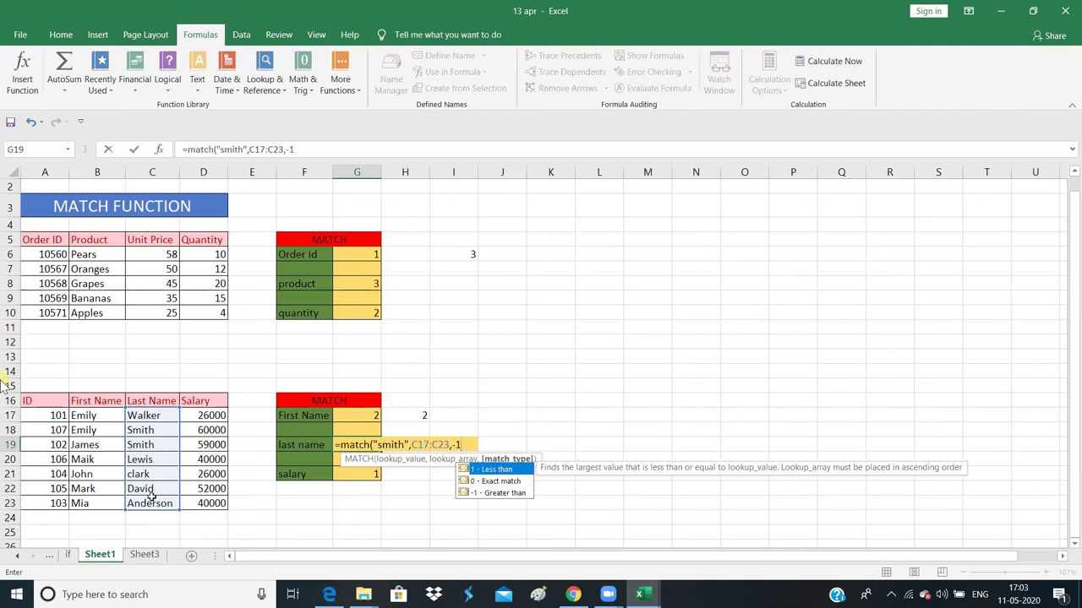
text())
key(Return)
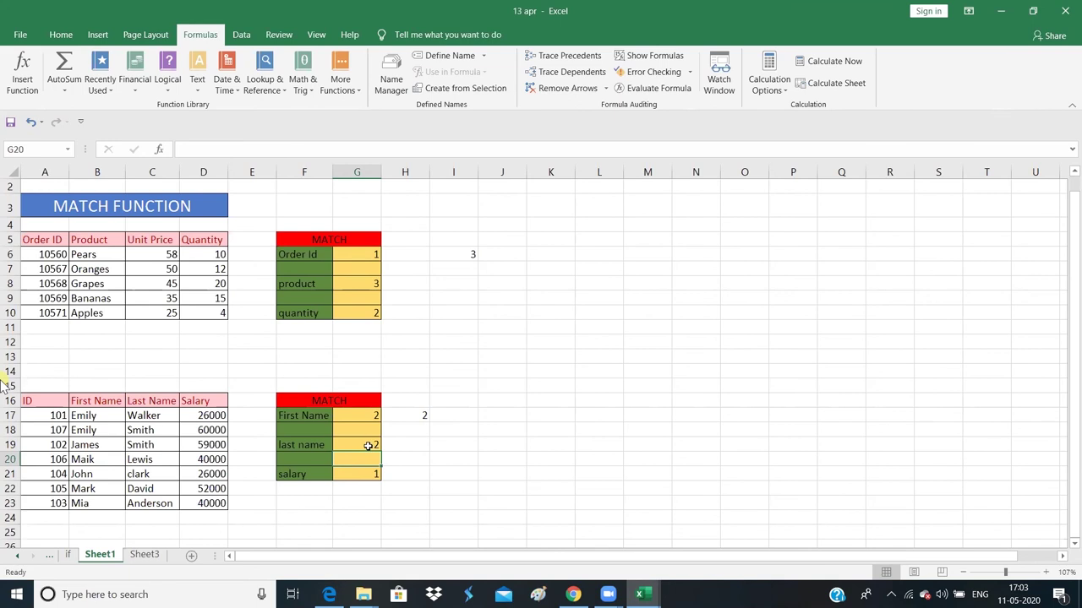
click(369, 446)
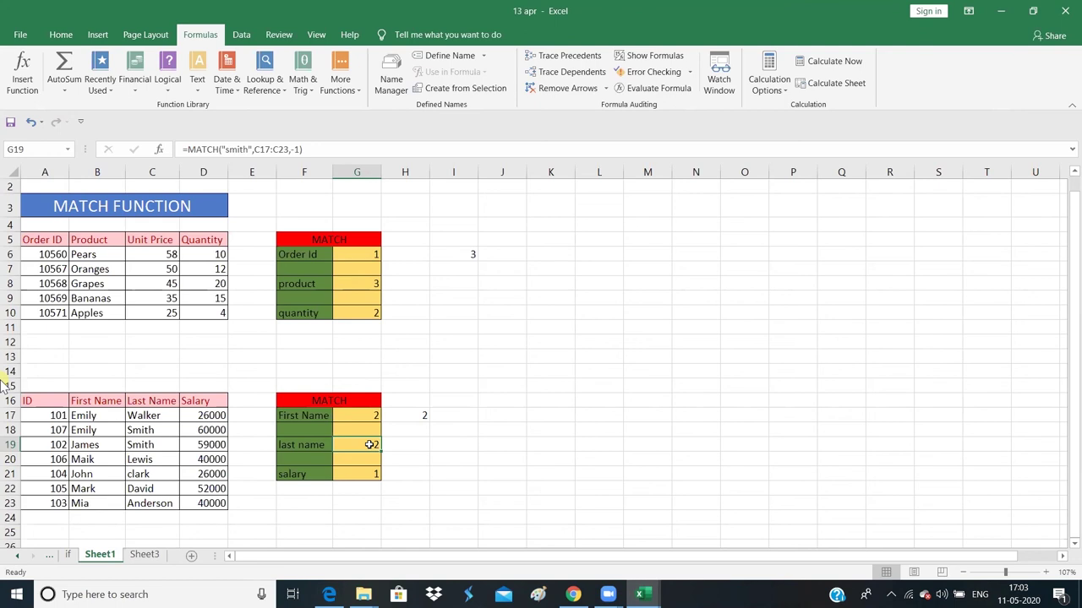
click(367, 473)
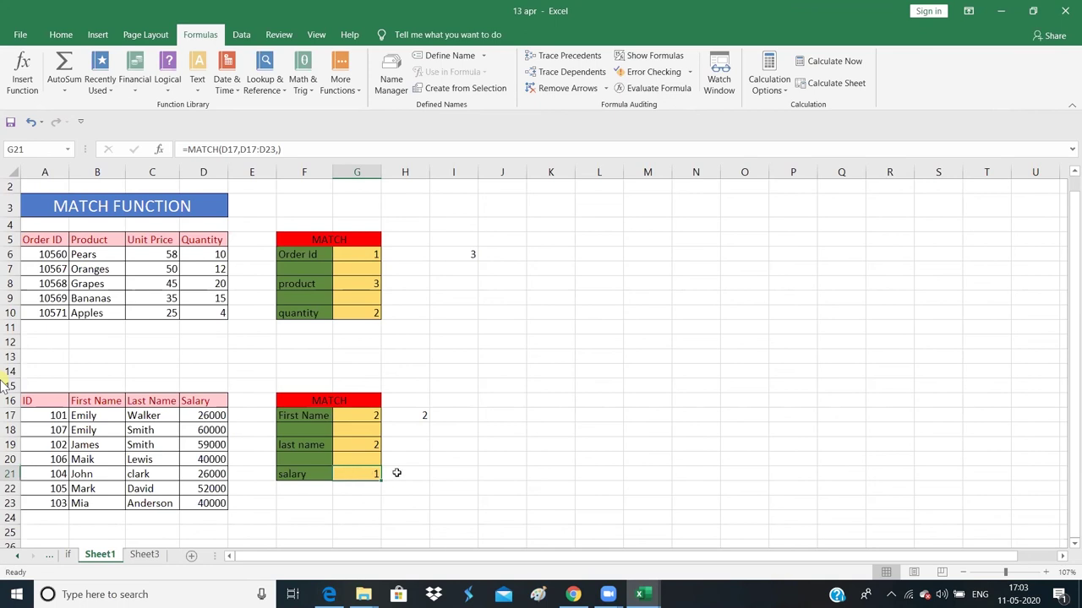
- Enter =MATCH(D21,D17:D23,0) in salary cell G21, finding 26000 at position 1
text(=ma)
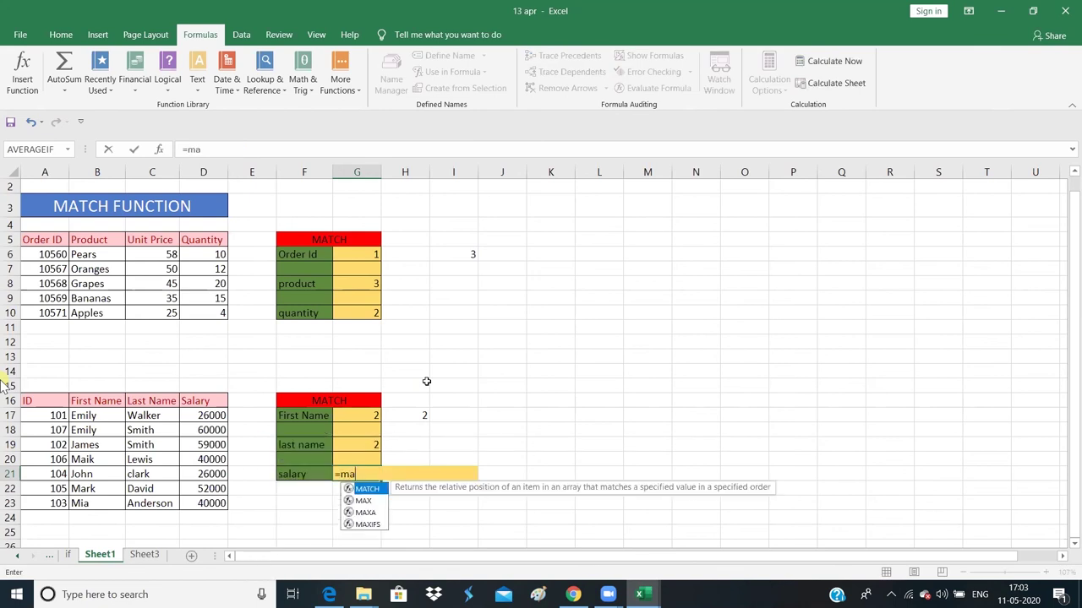
text(tch)
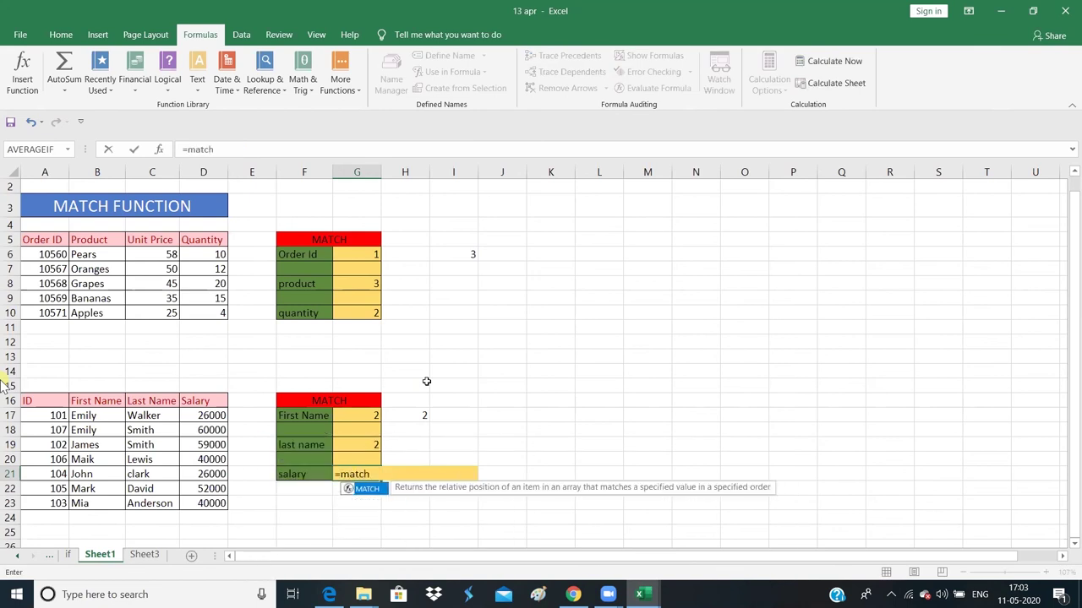
text(()
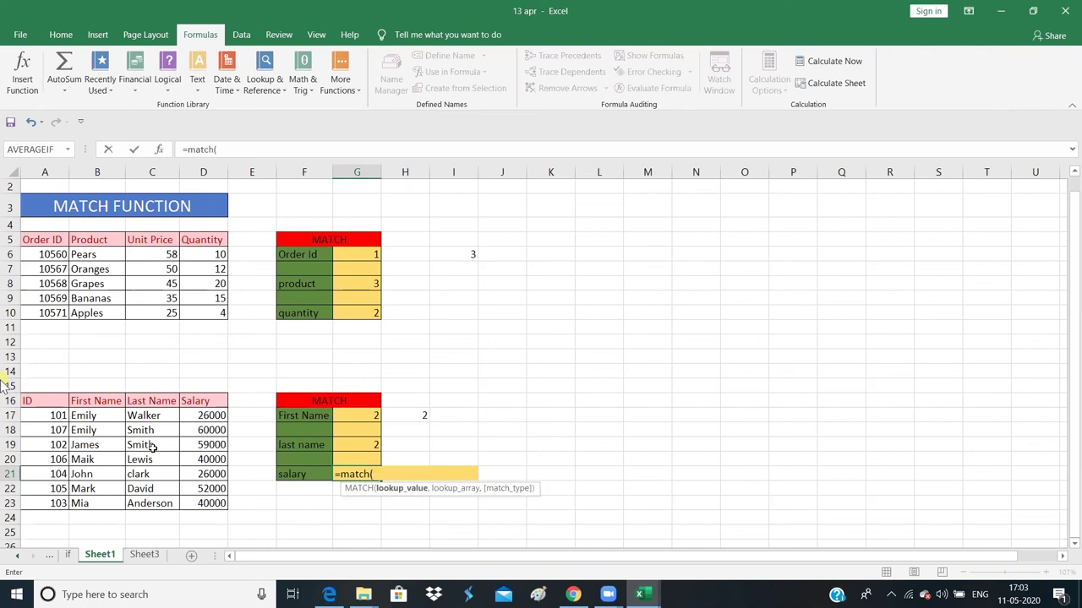
click(152, 447)
text(,)
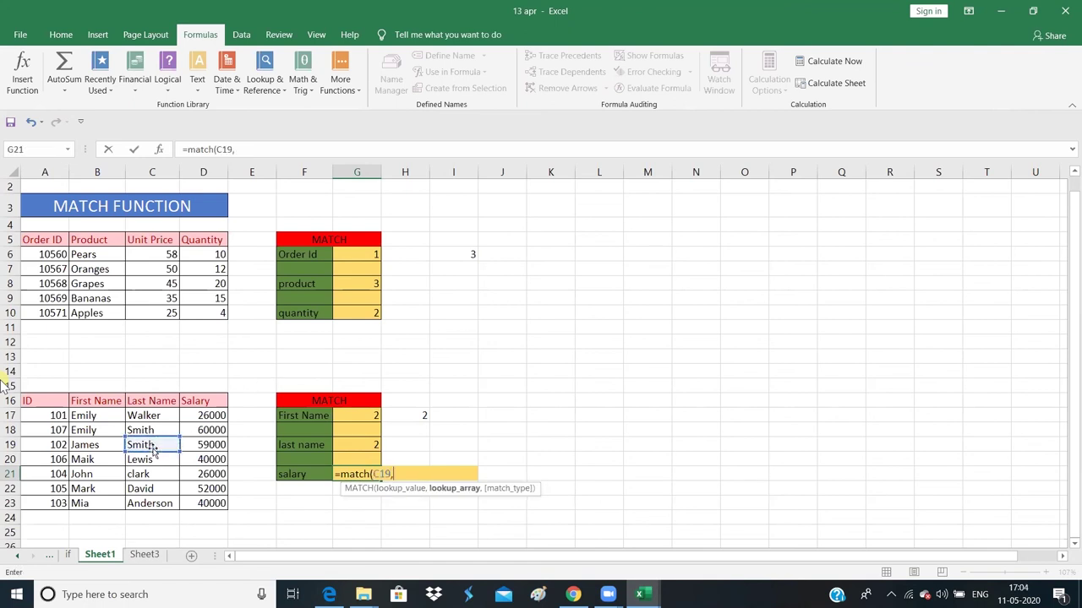
key(BackSpace)
key(BackSpace)
key(BackSpace)
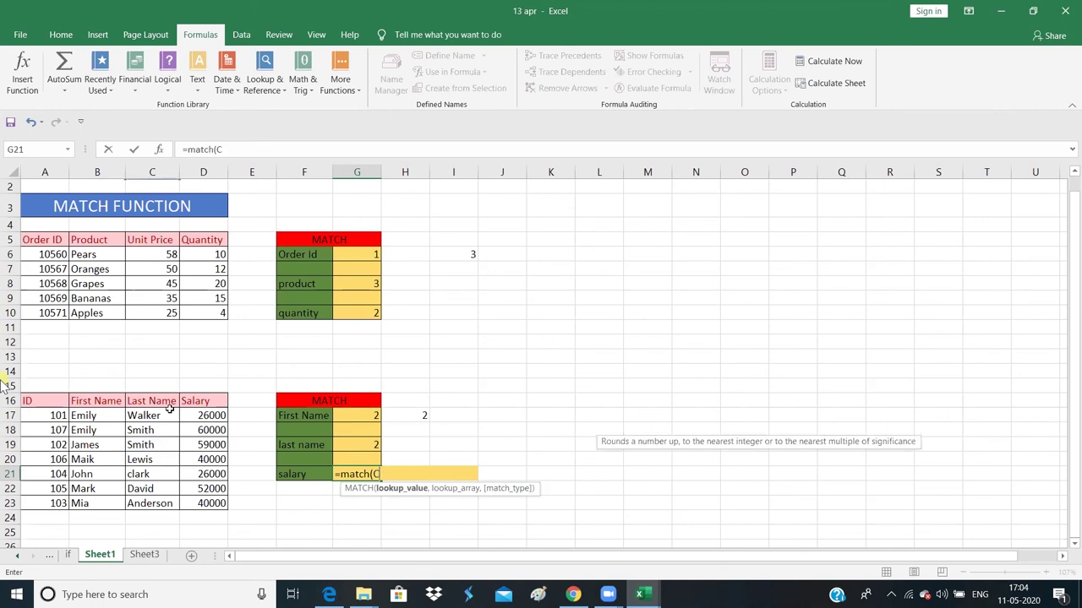
key(BackSpace)
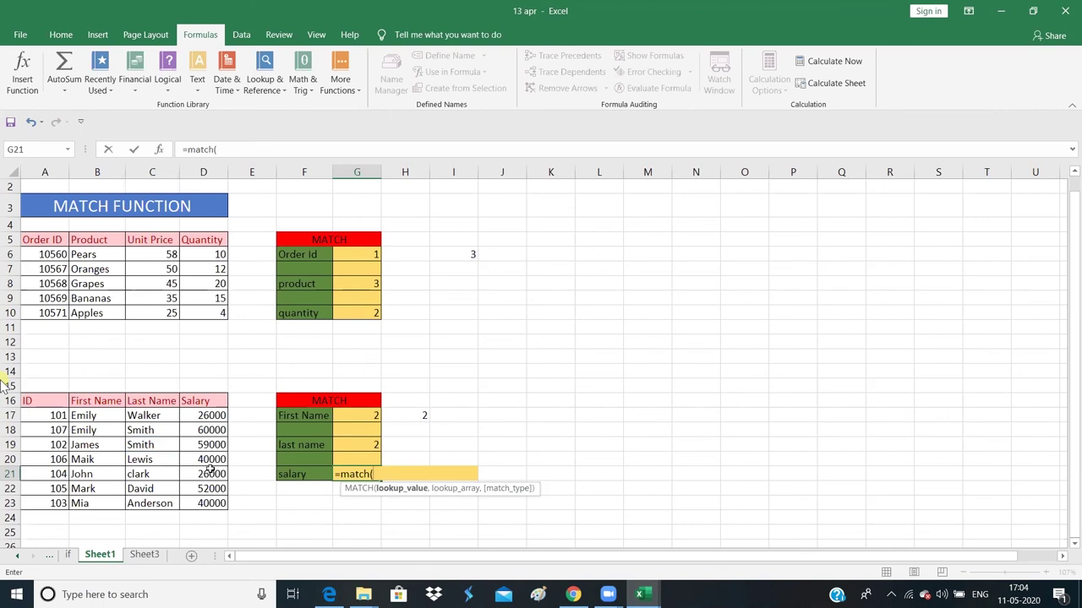
click(209, 477)
text(,)
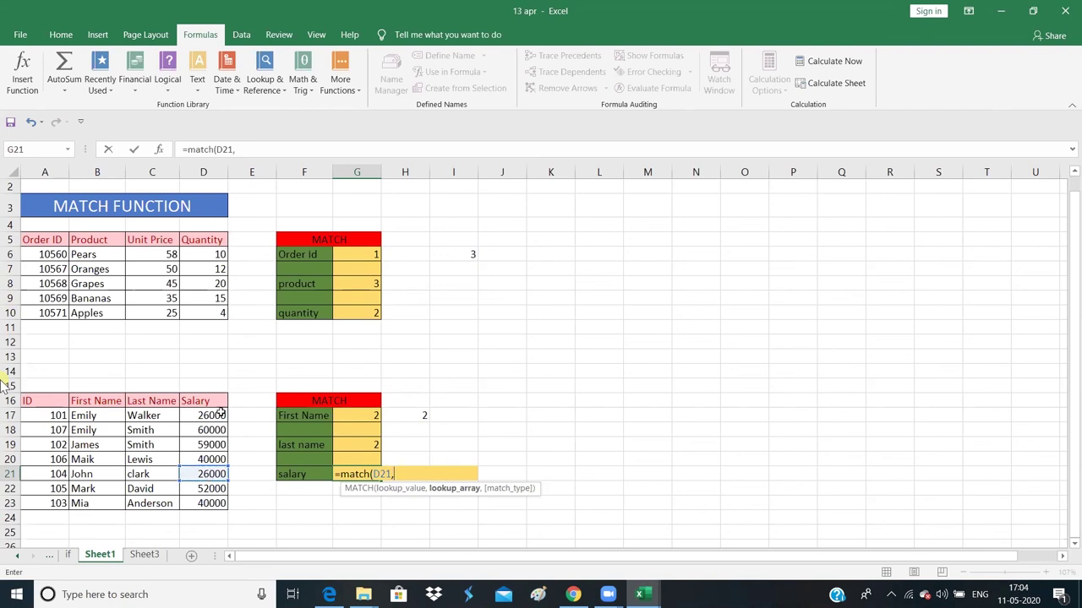
drag(221, 412, 223, 500)
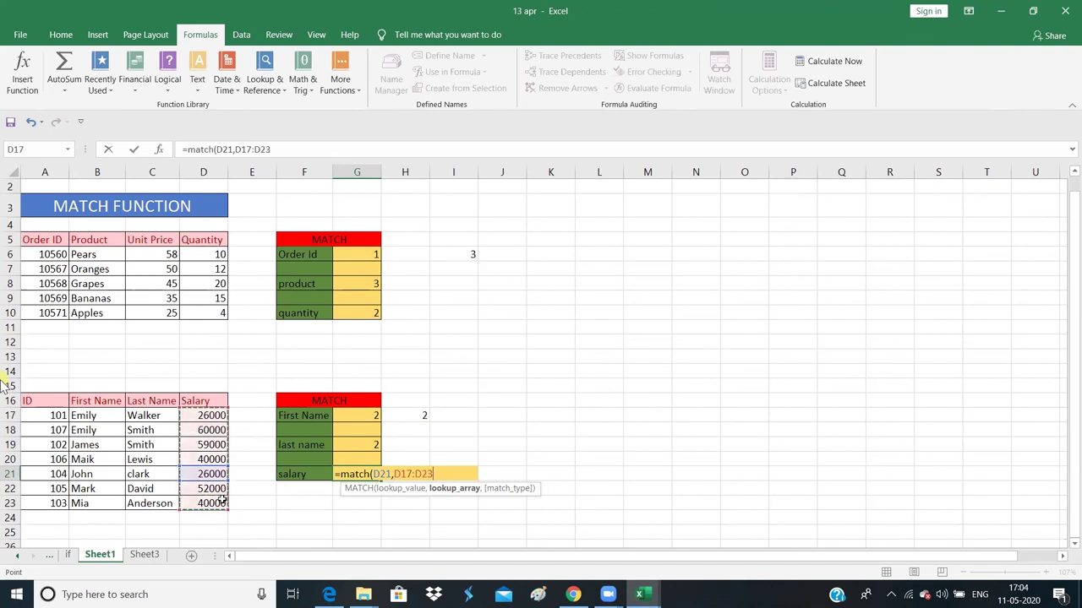
text(,0))
key(Return)
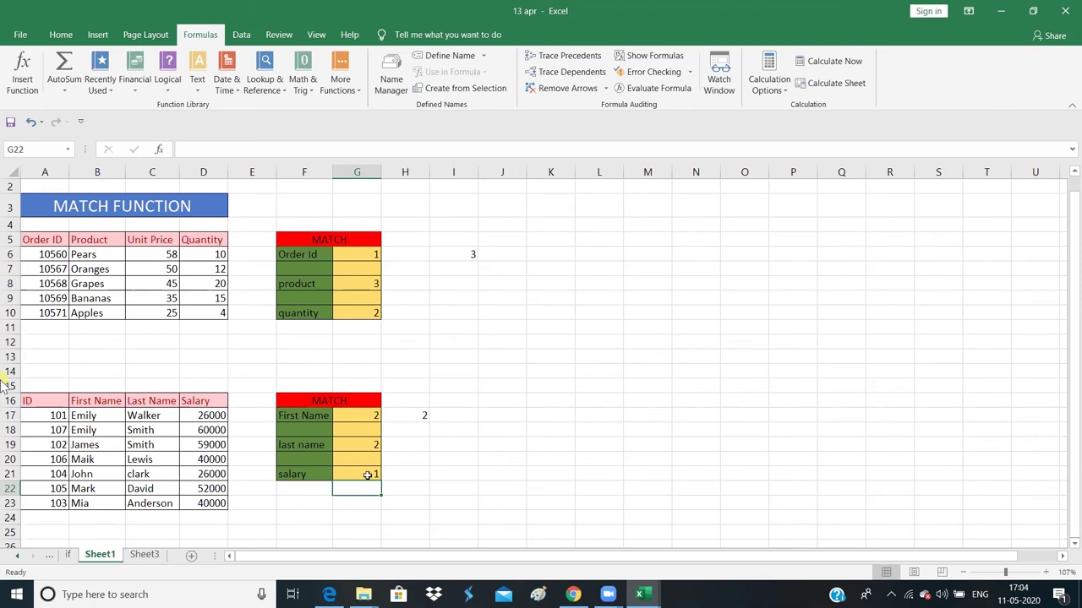
- Add exact match type 0 to the salary formula in G21, making it =MATCH(D21,D17:D23,0)
click(368, 475)
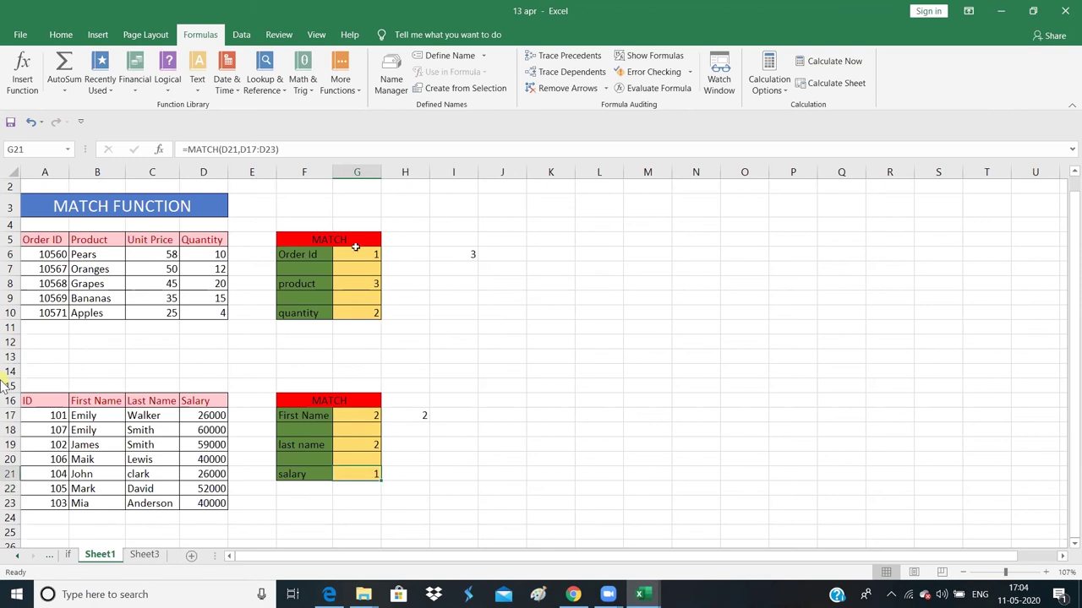
click(278, 148)
text(,)
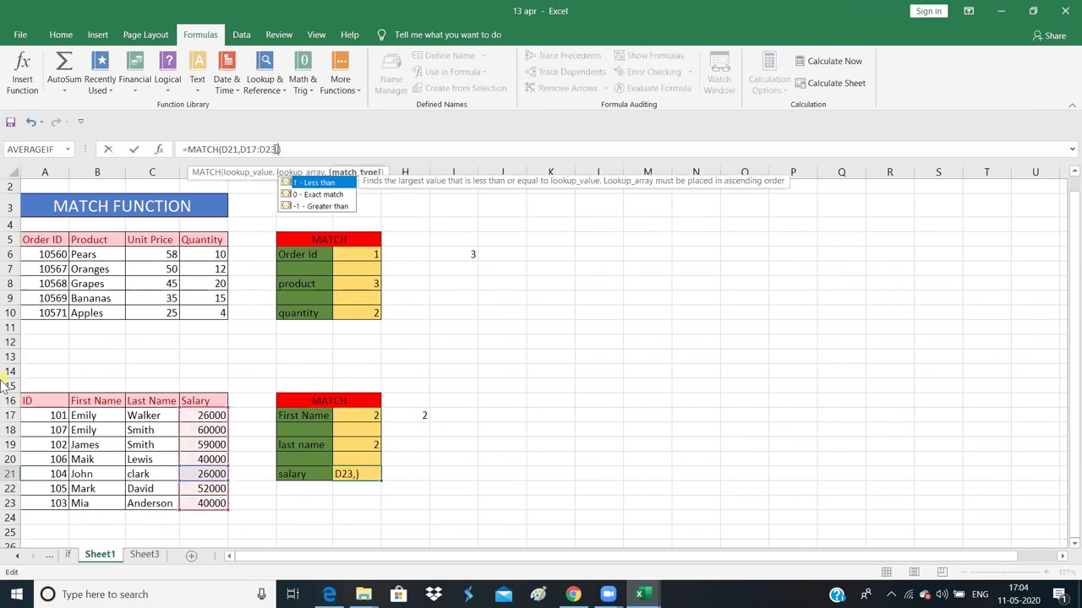
text(0)
key(Return)
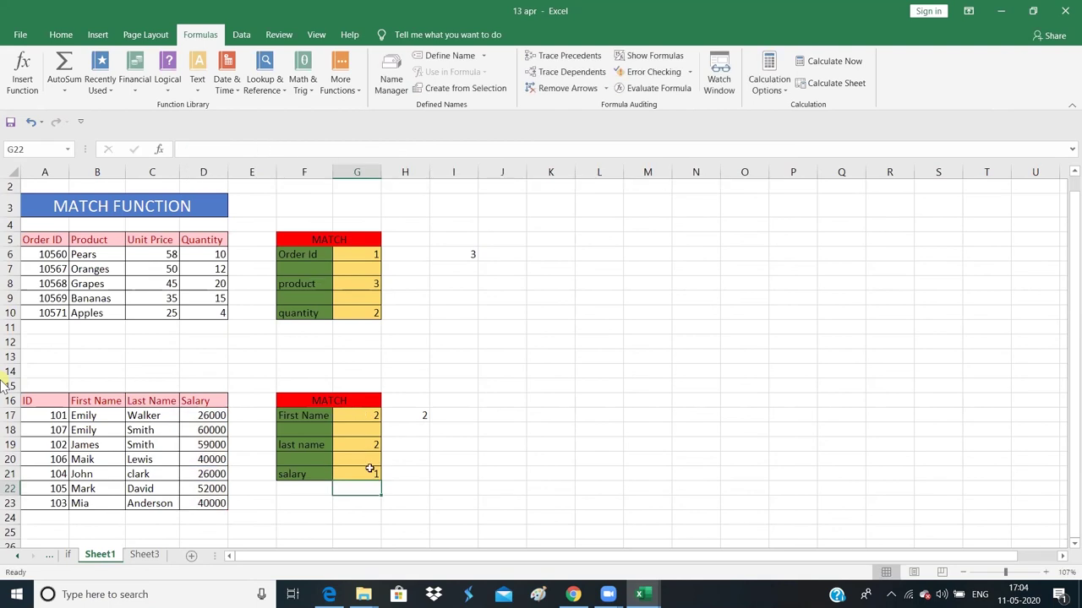
click(370, 473)
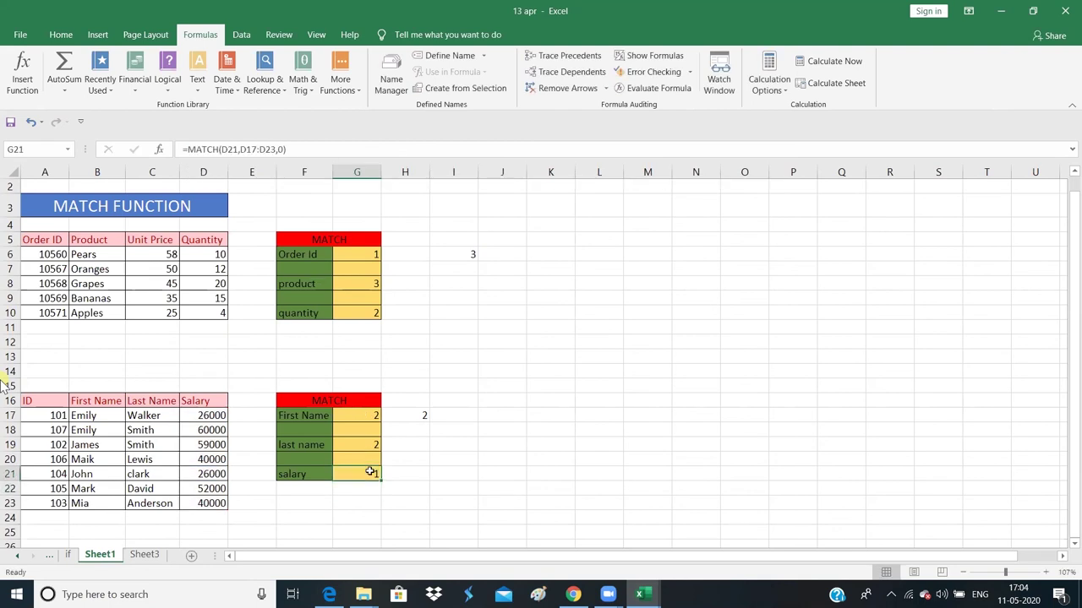